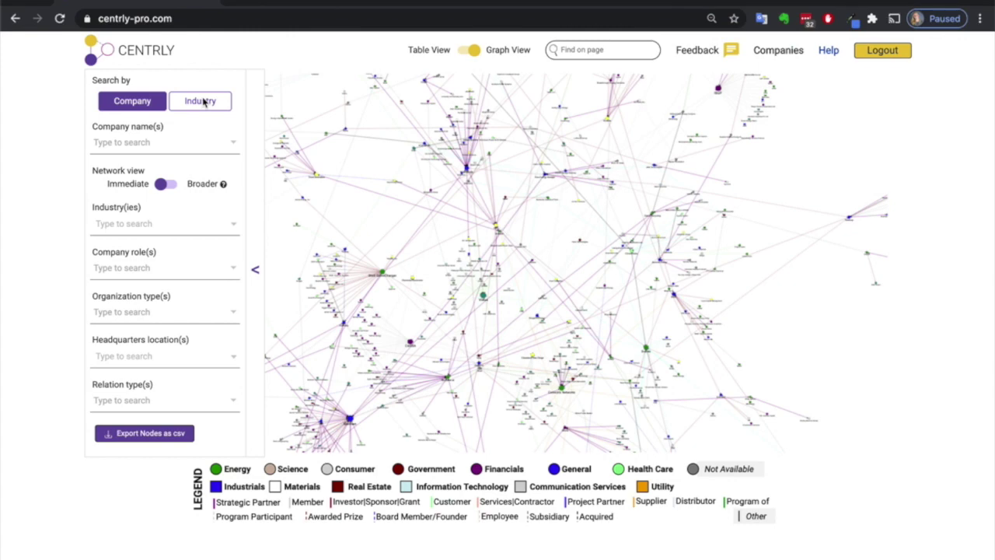
Step: Search by industry and filter the network to the Storage category under Energy
{"action": "left_click", "coordinate": [203, 102]}
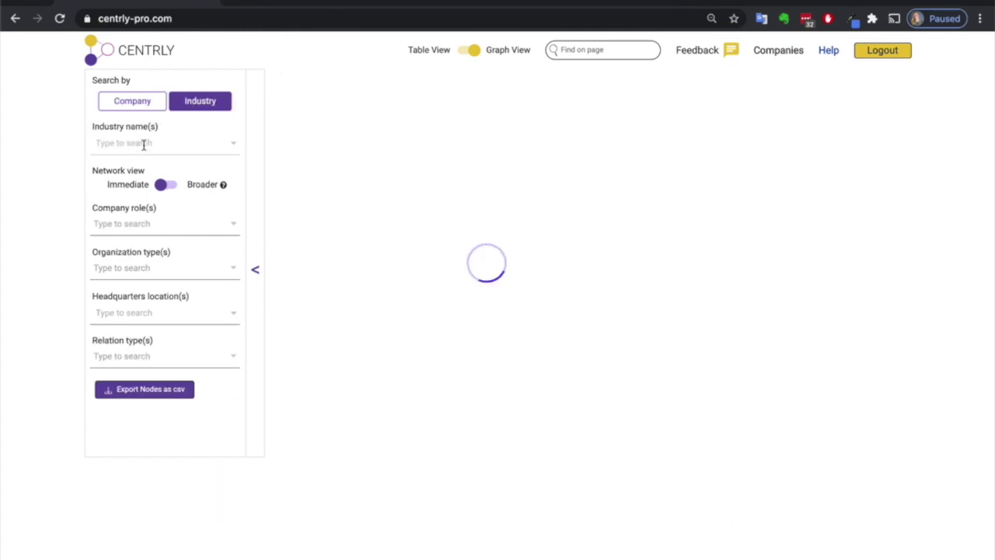
{"action": "left_click", "coordinate": [143, 145]}
{"action": "type", "text": "st"}
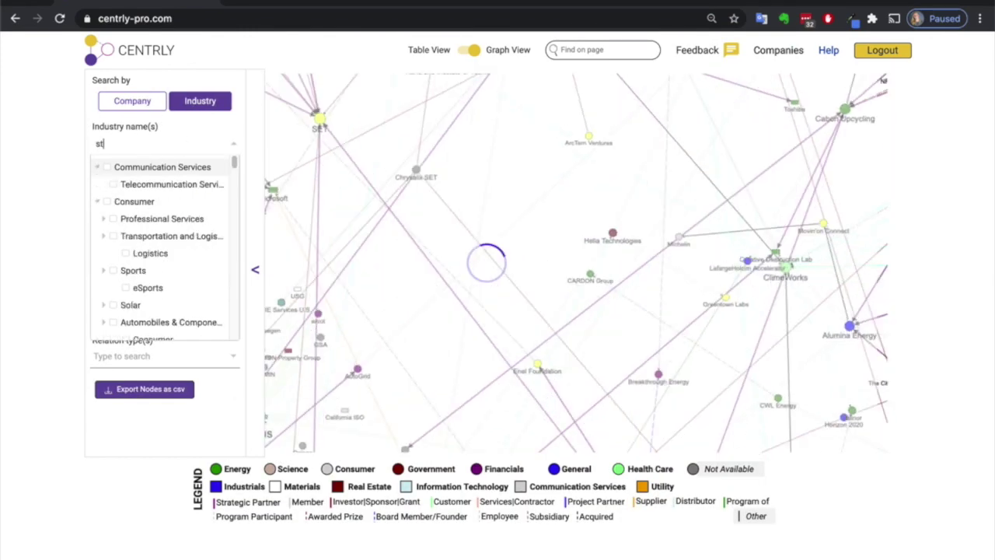
{"action": "type", "text": "orag"}
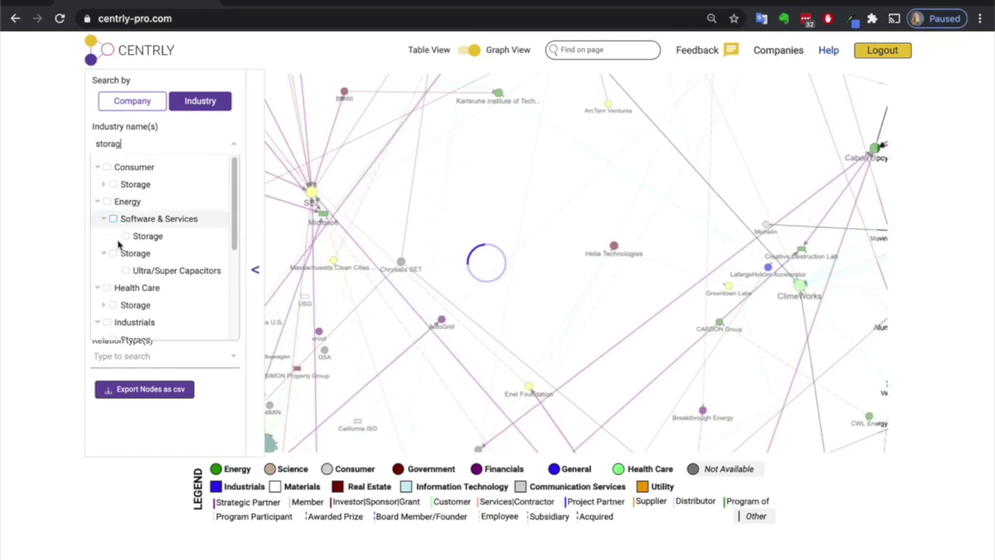
{"action": "left_click", "coordinate": [114, 255]}
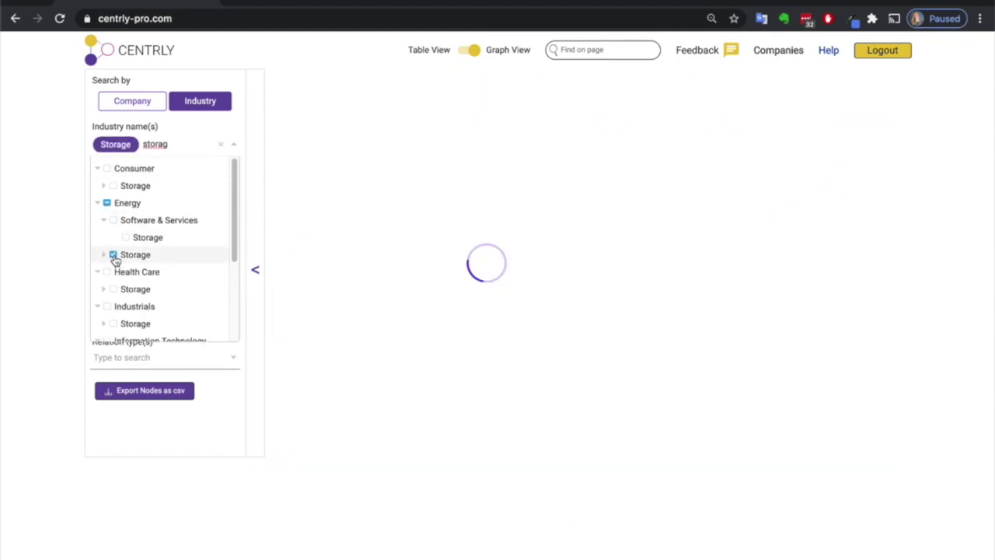
{"action": "left_click", "coordinate": [54, 326]}
Step: Filter the organization type to Startup
{"action": "left_click", "coordinate": [156, 269]}
{"action": "type", "text": "st"}
{"action": "key", "text": "Return"}
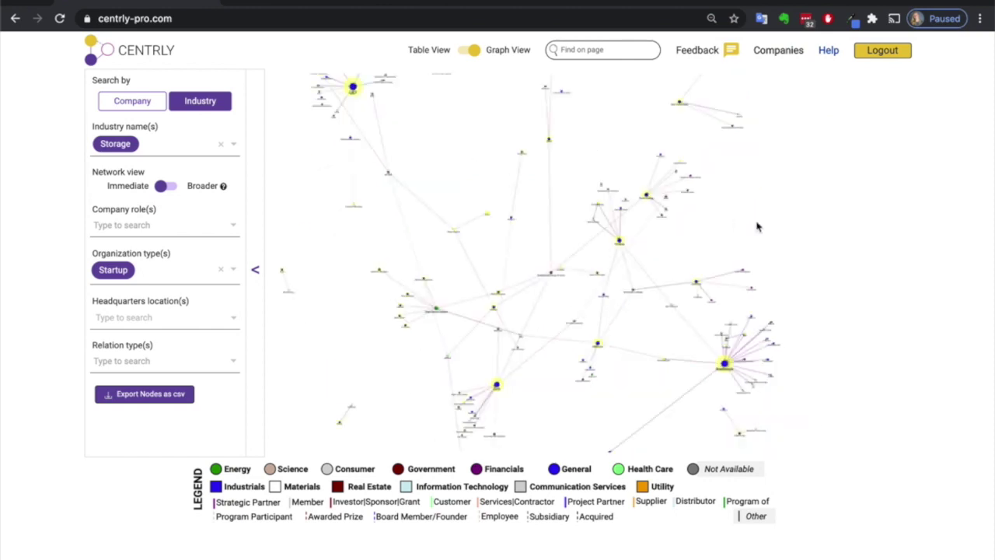
Step: Locate the Teraloop node in the graph and read its company details, then dismiss them
{"action": "scroll", "coordinate": [706, 247], "scroll_direction": "up", "scroll_amount": 3}
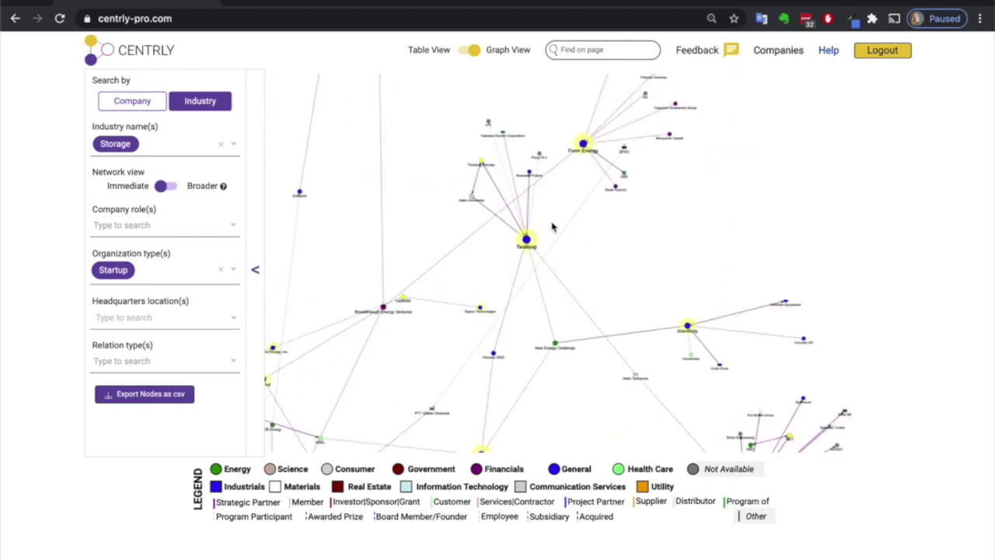
{"action": "scroll", "coordinate": [552, 226], "scroll_direction": "up", "scroll_amount": 3}
{"action": "left_click_drag", "start_coordinate": [551, 213], "coordinate": [604, 251]}
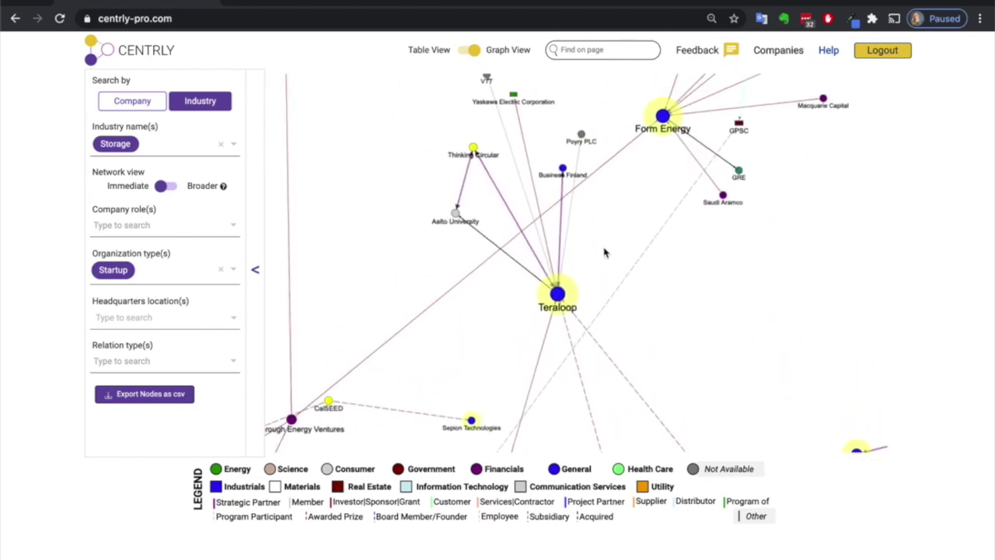
{"action": "left_click", "coordinate": [554, 308]}
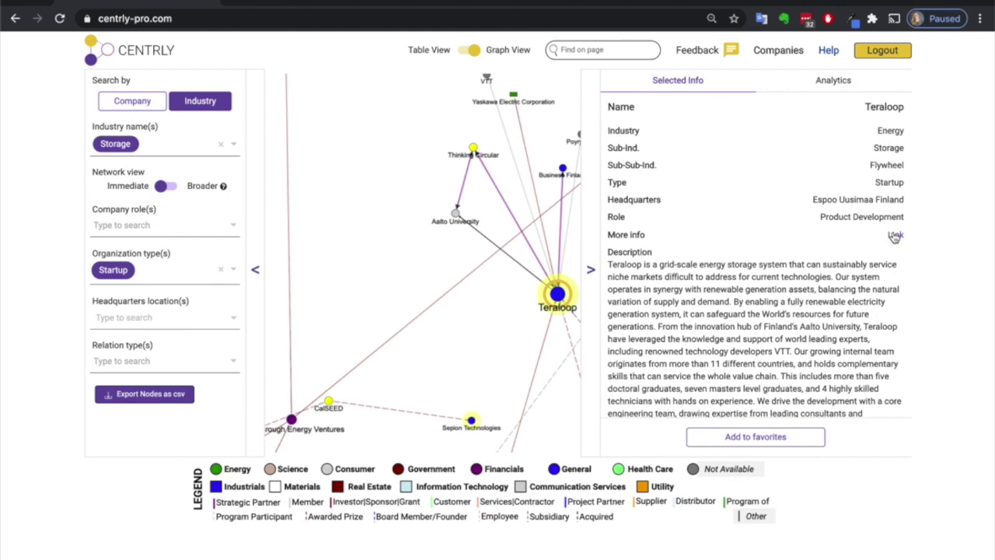
{"action": "left_click", "coordinate": [464, 344]}
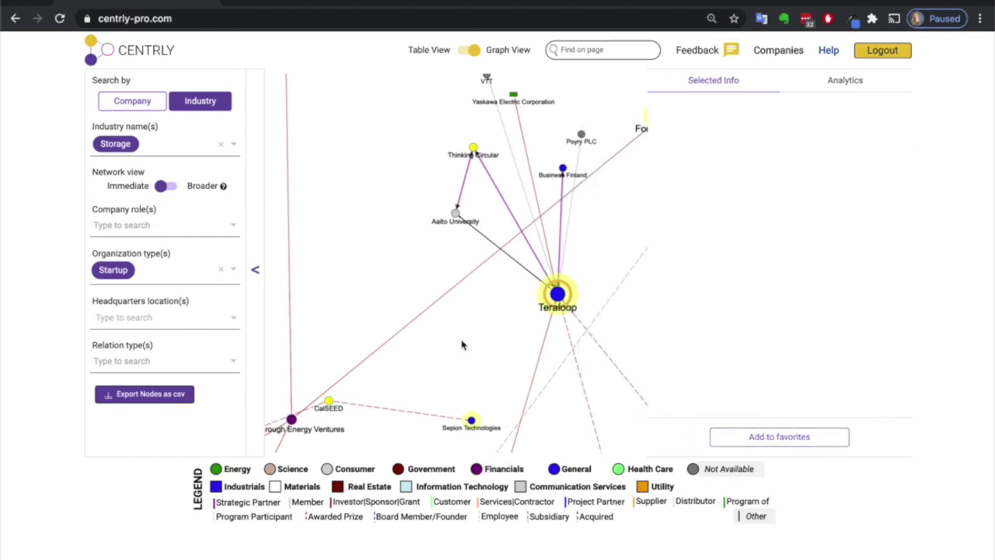
Step: Review Teraloop's analytics, grouping its adjacent nodes by Type and viewing its adjacent edge types
{"action": "mouse_move", "coordinate": [568, 231]}
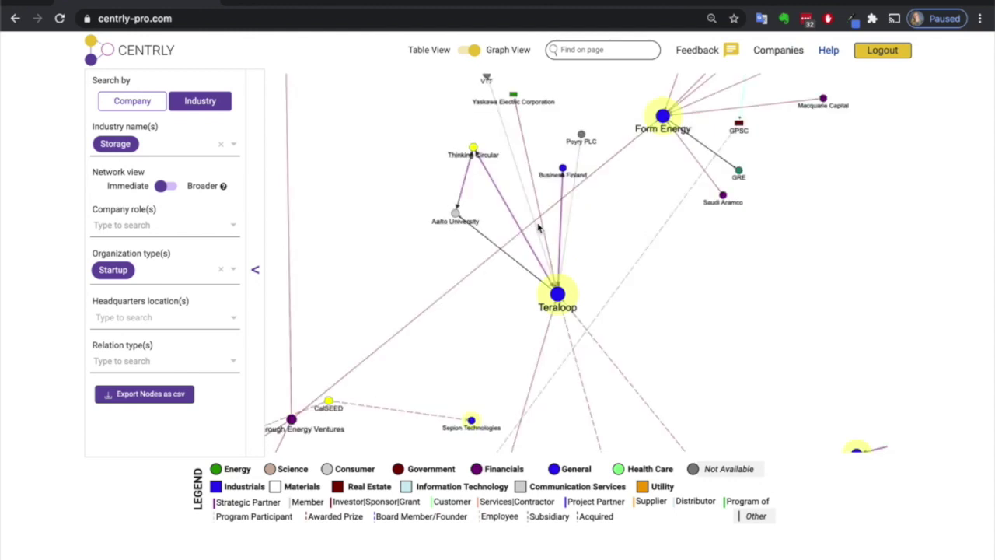
{"action": "left_click", "coordinate": [553, 290]}
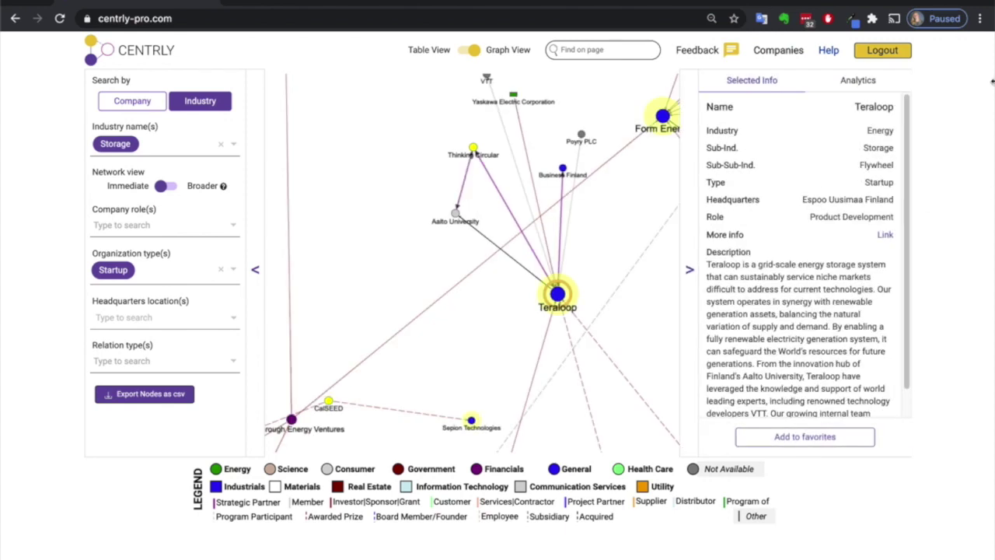
{"action": "left_click", "coordinate": [825, 82]}
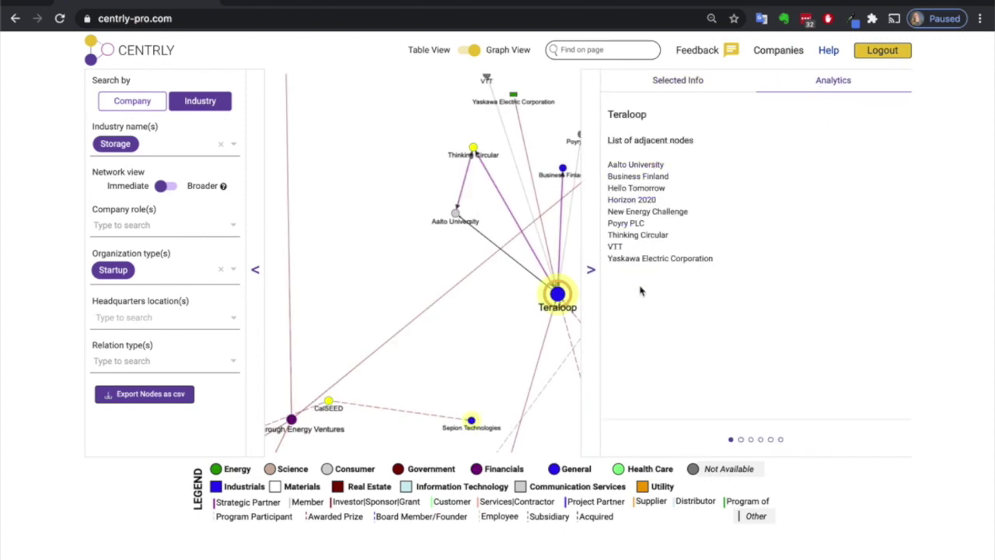
{"action": "left_click", "coordinate": [741, 439]}
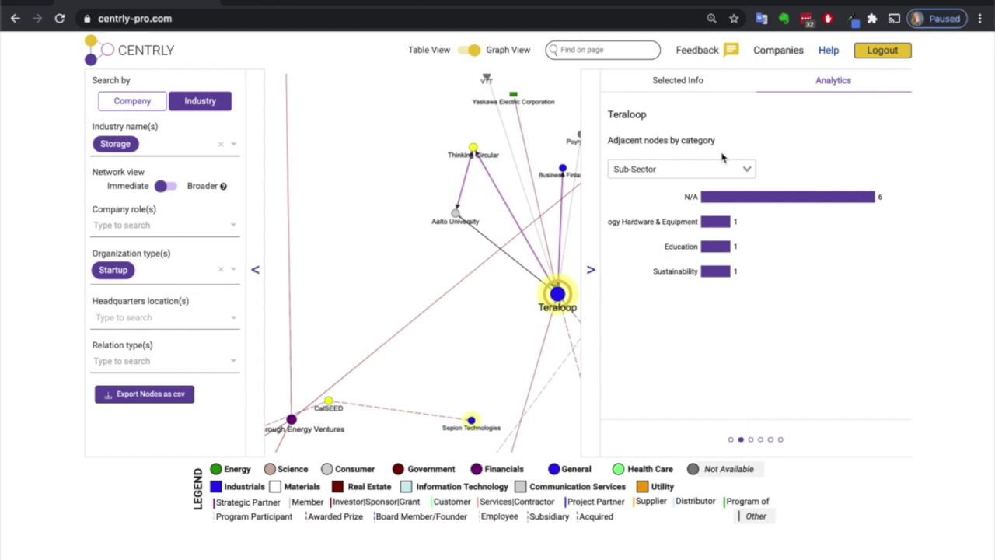
{"action": "left_click", "coordinate": [706, 172]}
{"action": "left_click", "coordinate": [670, 220]}
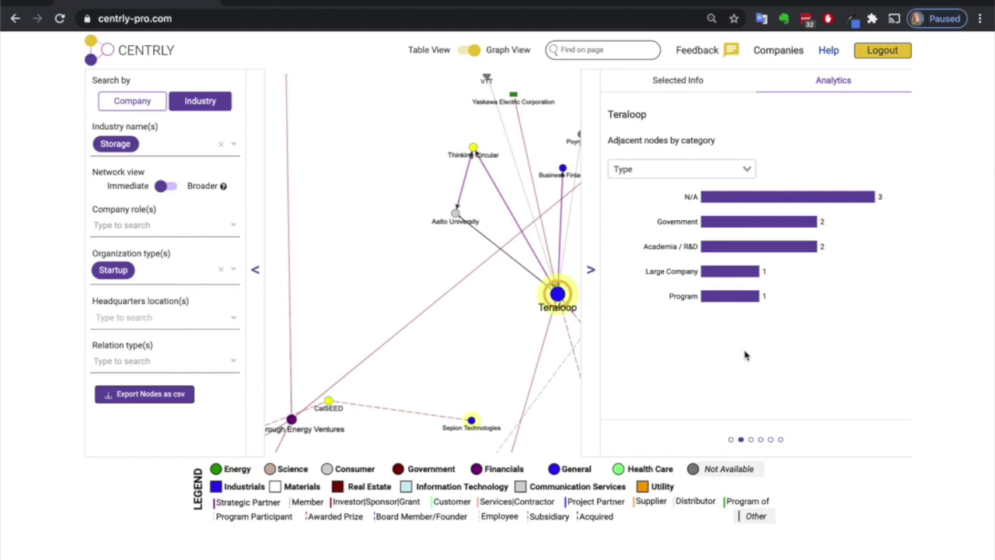
{"action": "left_click", "coordinate": [750, 440]}
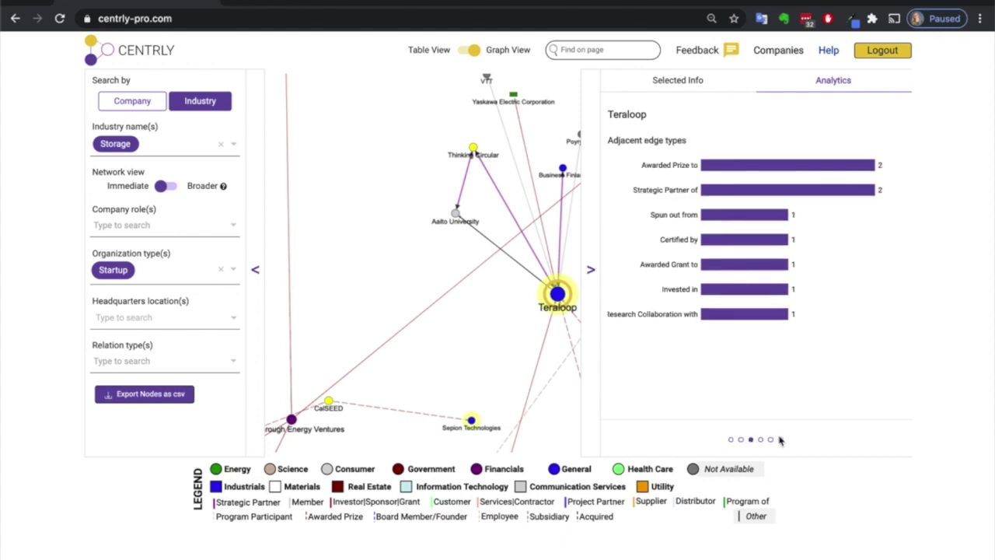
{"action": "left_click", "coordinate": [456, 358]}
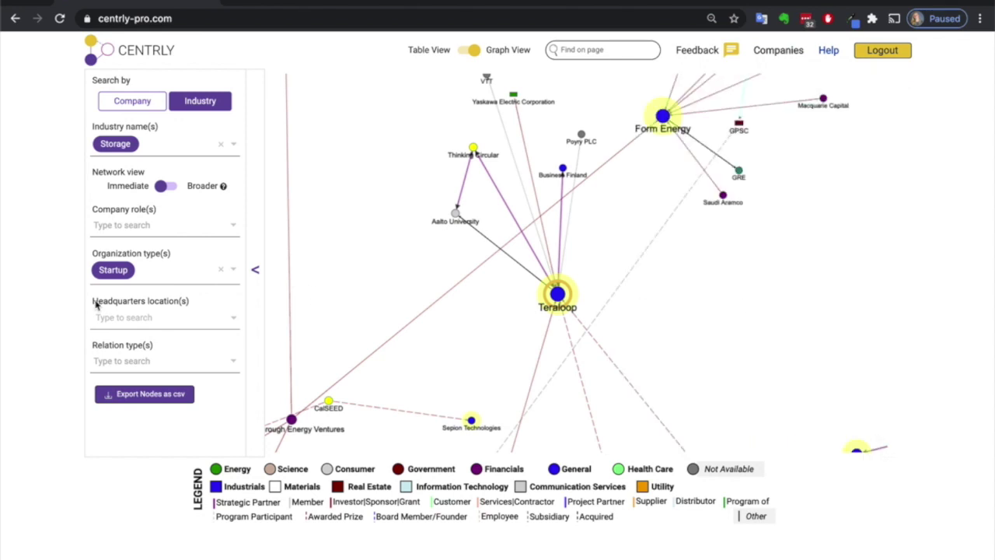
Step: Filter the relation type to Invested in
{"action": "left_click", "coordinate": [140, 362]}
{"action": "type", "text": "inve"}
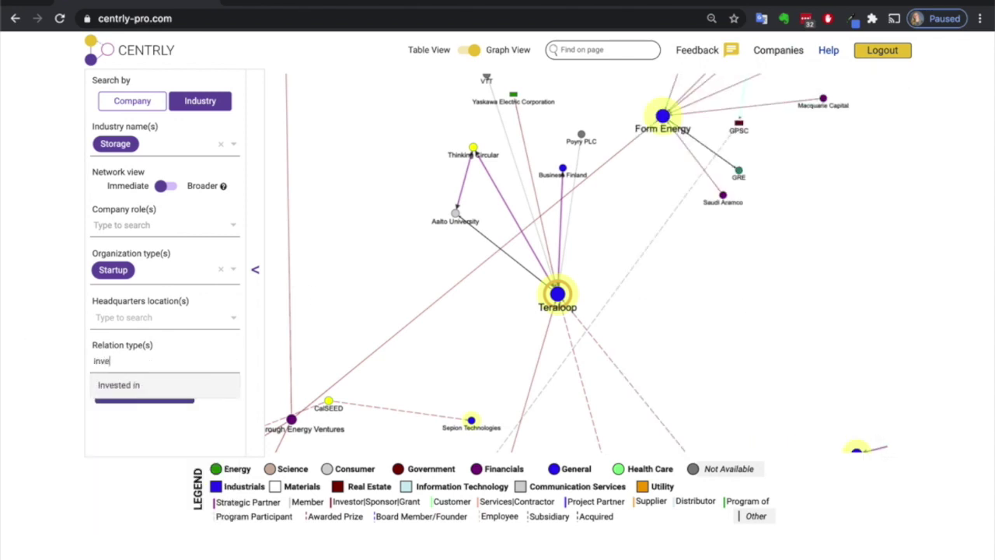
{"action": "left_click", "coordinate": [124, 383]}
Step: Find the ESS node in the filtered graph and view its selected info
{"action": "scroll", "coordinate": [541, 321], "scroll_direction": "down", "scroll_amount": 5}
{"action": "scroll", "coordinate": [579, 284], "scroll_direction": "up", "scroll_amount": 5}
{"action": "left_click", "coordinate": [473, 96]}
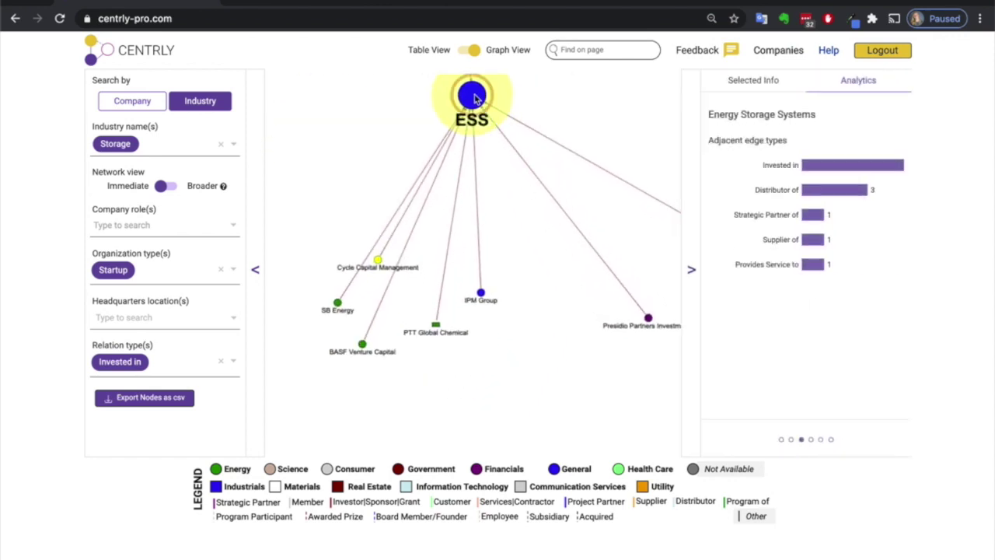
{"action": "left_click", "coordinate": [681, 81]}
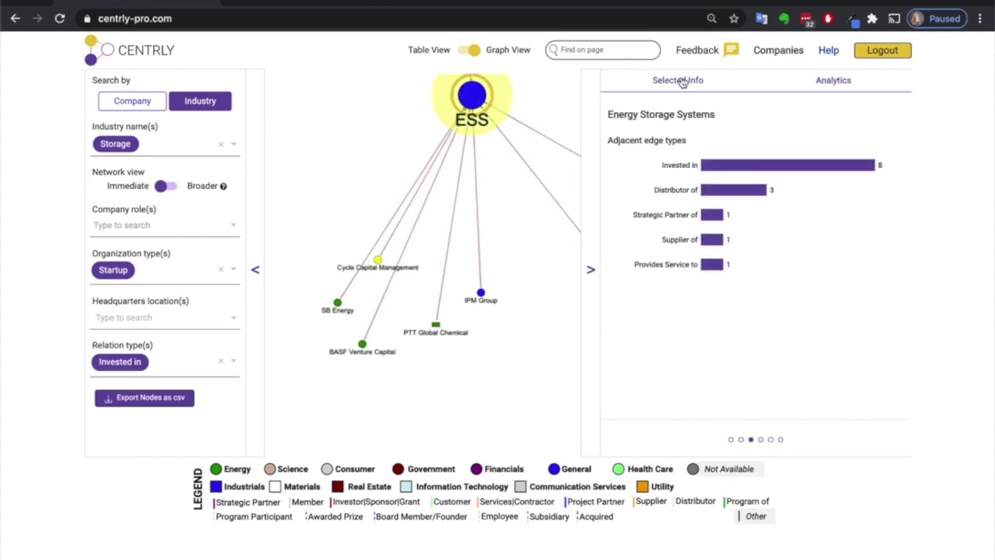
{"action": "left_click", "coordinate": [536, 229]}
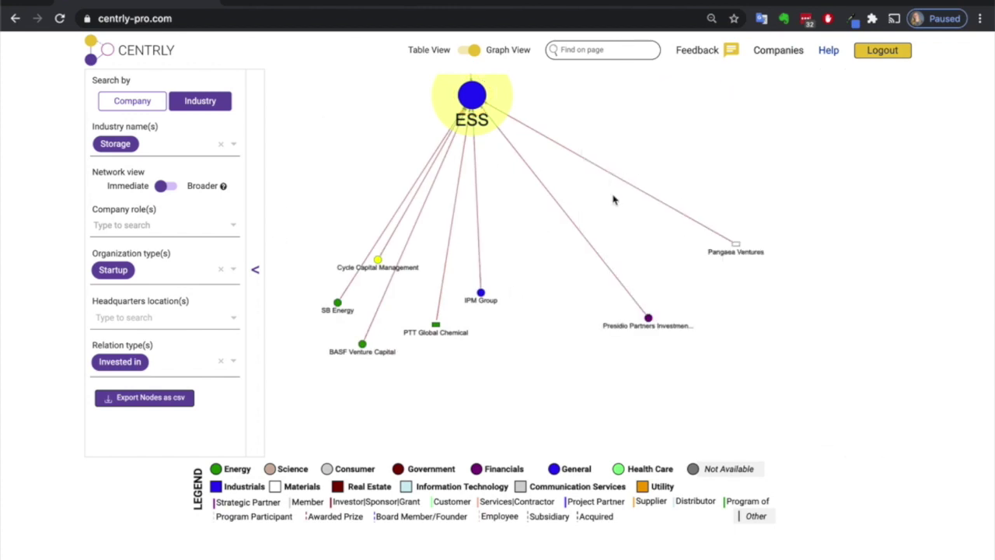
Step: Examine the investors connected to the Form Energy node
{"action": "scroll", "coordinate": [682, 268], "scroll_direction": "up", "scroll_amount": 5}
{"action": "scroll", "coordinate": [684, 379], "scroll_direction": "down", "scroll_amount": 5}
{"action": "scroll", "coordinate": [562, 351], "scroll_direction": "down", "scroll_amount": 1}
{"action": "scroll", "coordinate": [562, 351], "scroll_direction": "down", "scroll_amount": 1}
{"action": "left_click_drag", "start_coordinate": [577, 195], "coordinate": [772, 283]}
{"action": "left_click_drag", "start_coordinate": [722, 247], "coordinate": [705, 265]}
{"action": "scroll", "coordinate": [701, 208], "scroll_direction": "up", "scroll_amount": 5}
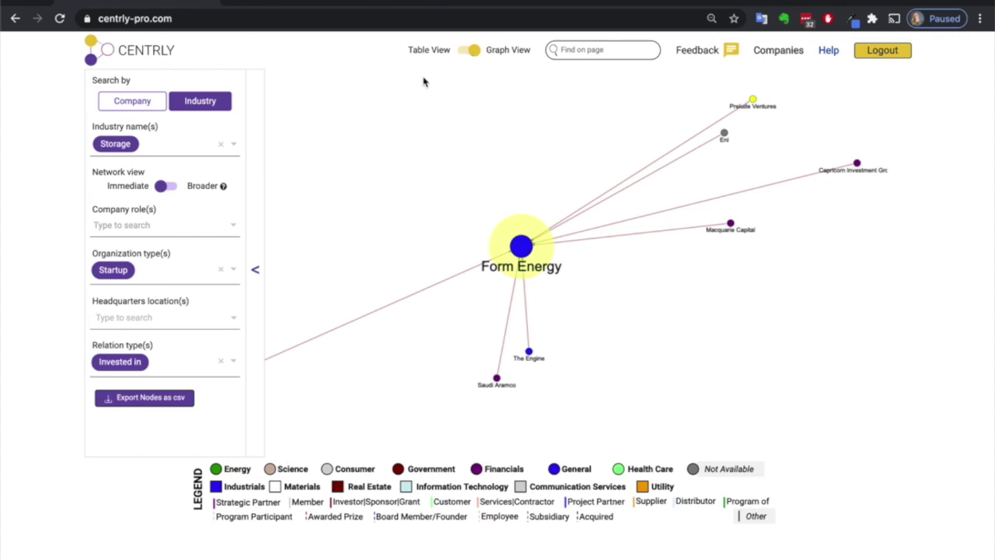
Step: Remove the Invested in relation filter and switch the results to the table view
{"action": "left_click", "coordinate": [124, 361]}
{"action": "left_click", "coordinate": [115, 359]}
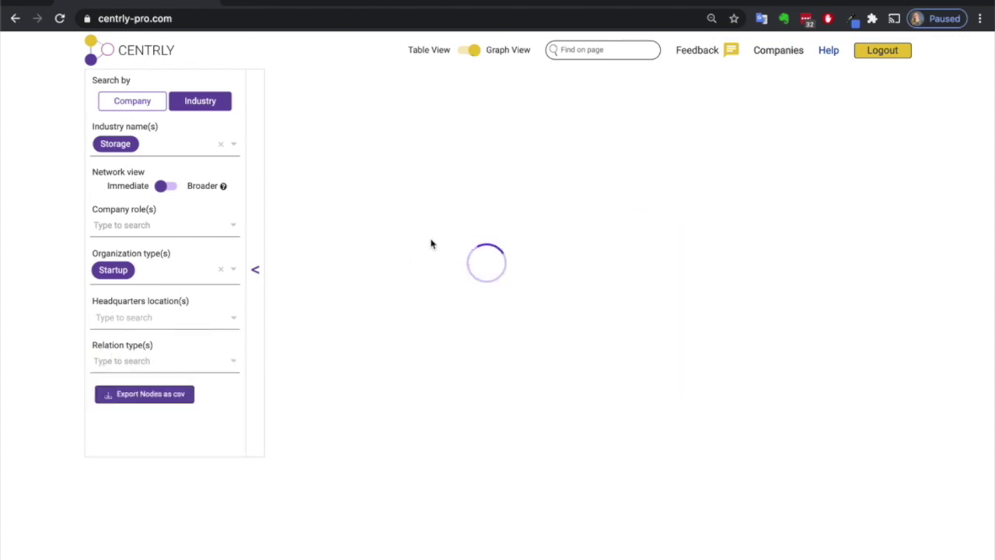
{"action": "left_click", "coordinate": [468, 50]}
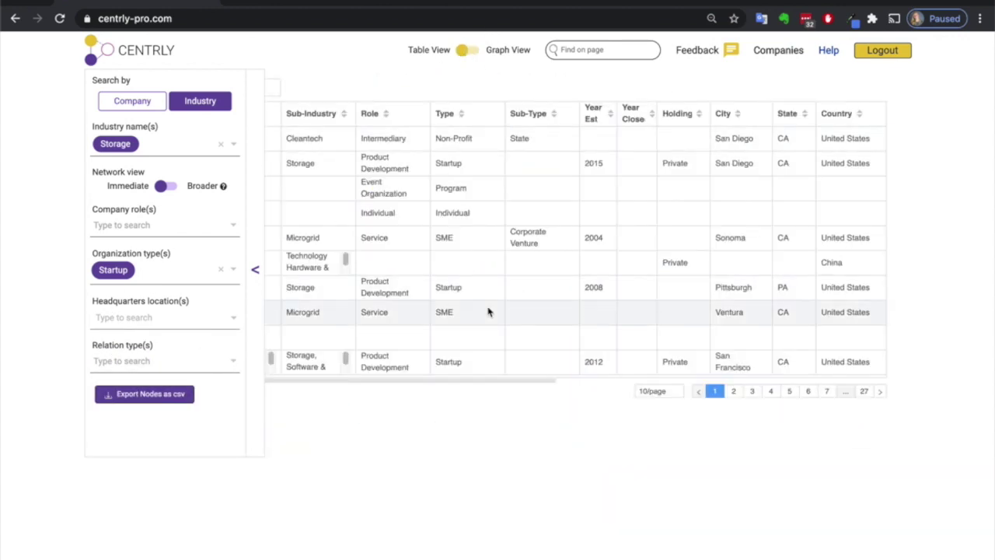
Step: Show more organizations per table page and collapse the search filters to view all columns
{"action": "left_click", "coordinate": [667, 391]}
{"action": "left_click", "coordinate": [664, 355]}
{"action": "left_click", "coordinate": [254, 268]}
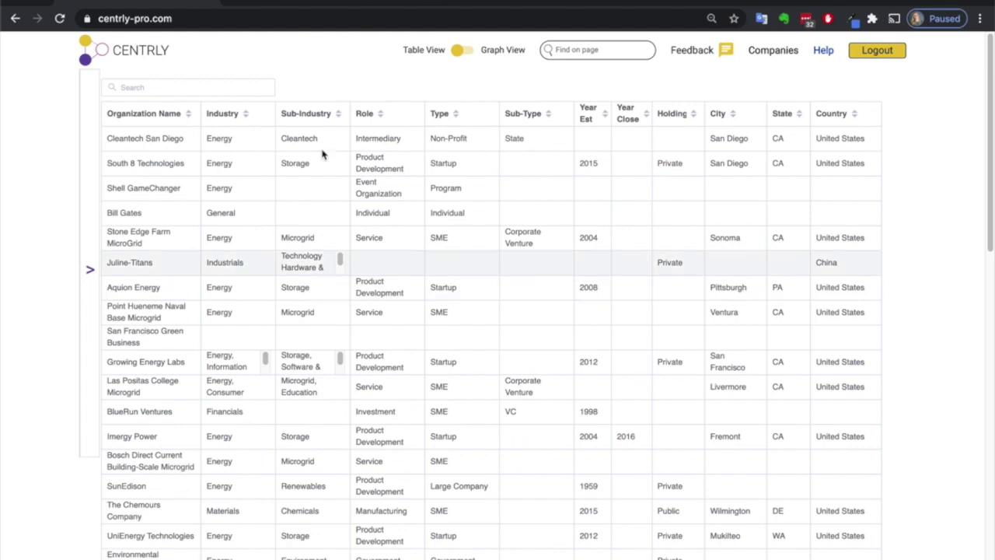
Step: Return to the graph view and examine the relation between ESS and Stone Edge Farm MicroGrid
{"action": "left_click", "coordinate": [462, 50]}
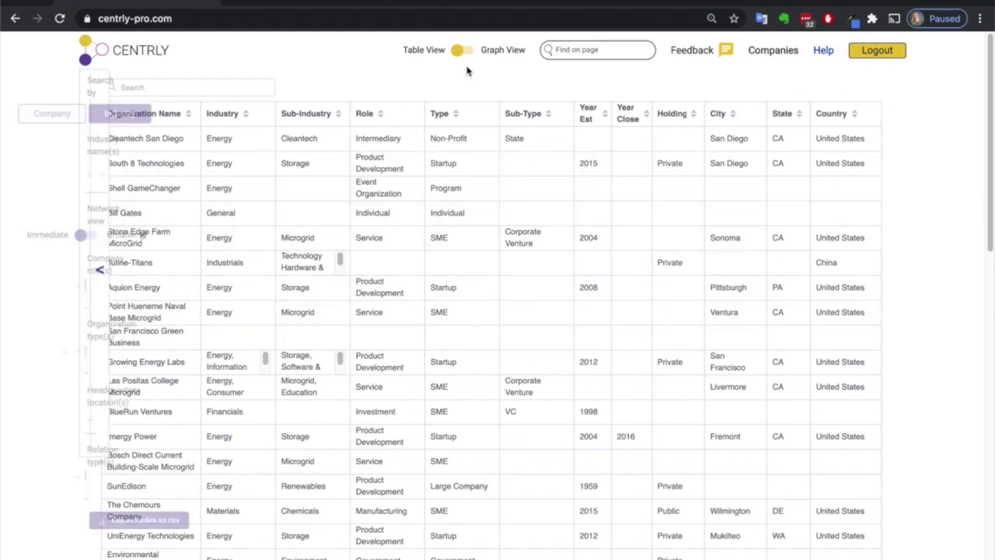
{"action": "left_click_drag", "start_coordinate": [439, 320], "coordinate": [717, 319]}
{"action": "scroll", "coordinate": [700, 302], "scroll_direction": "down", "scroll_amount": 5}
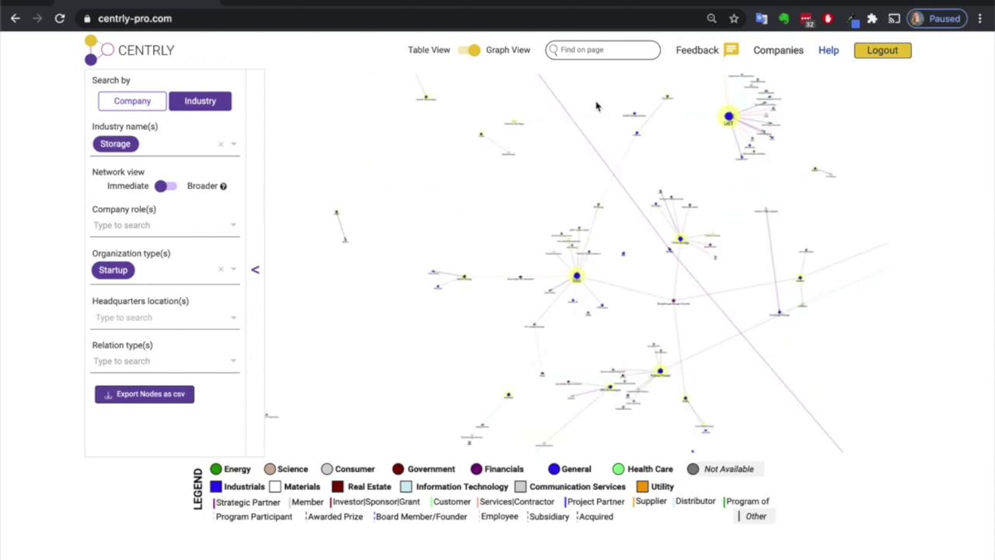
{"action": "scroll", "coordinate": [646, 350], "scroll_direction": "up", "scroll_amount": 3}
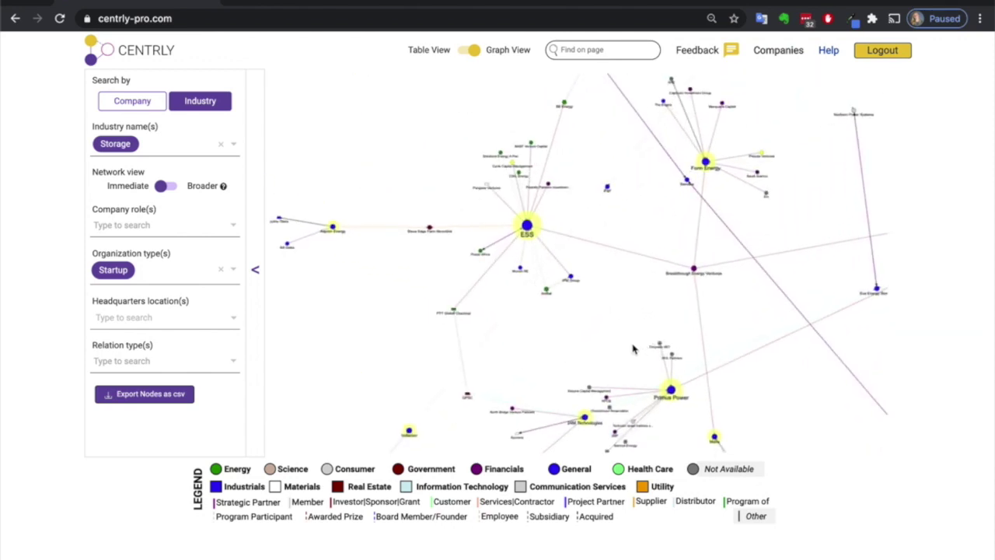
{"action": "scroll", "coordinate": [602, 201], "scroll_direction": "up", "scroll_amount": 3}
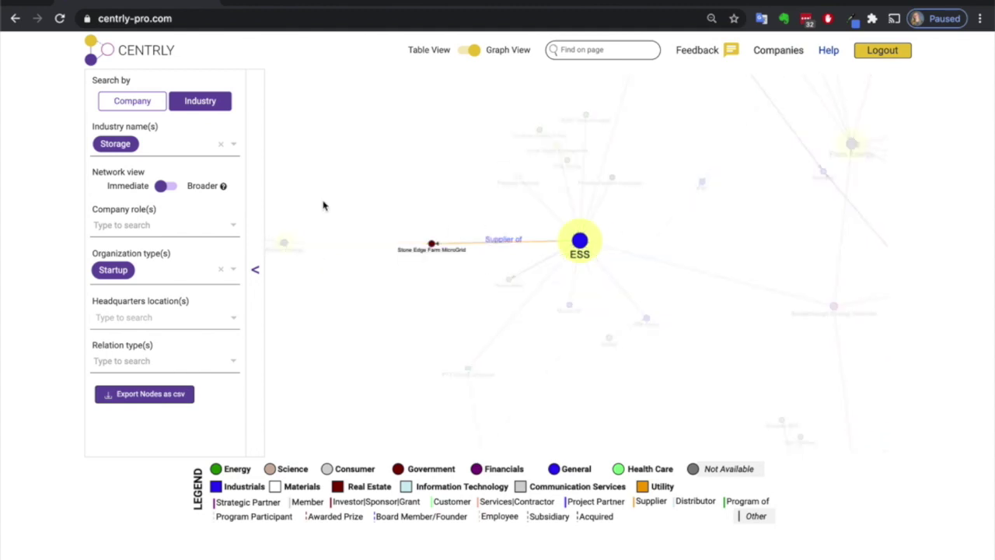
Step: Search by company and filter the network to Energy Storage Systems (ESS)
{"action": "left_click", "coordinate": [142, 106]}
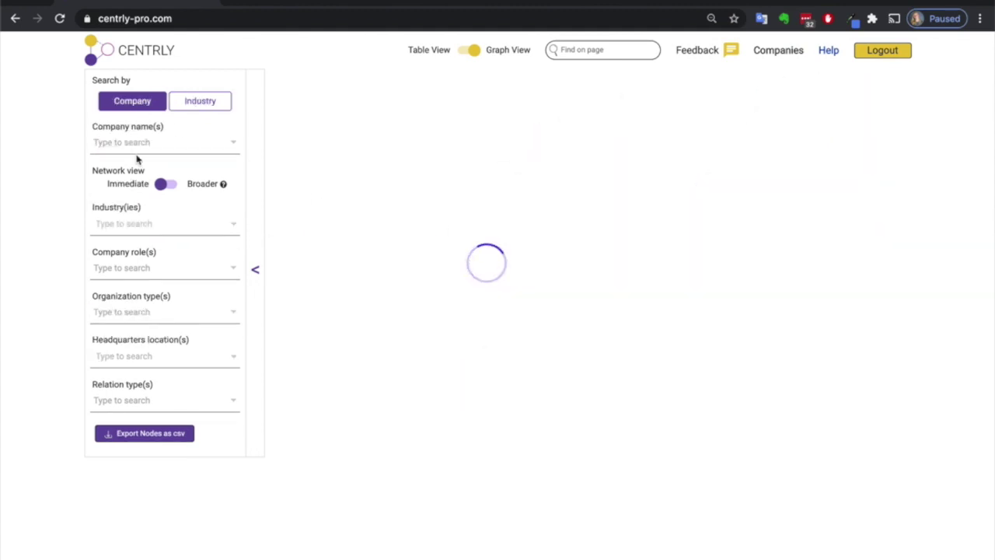
{"action": "left_click", "coordinate": [147, 143]}
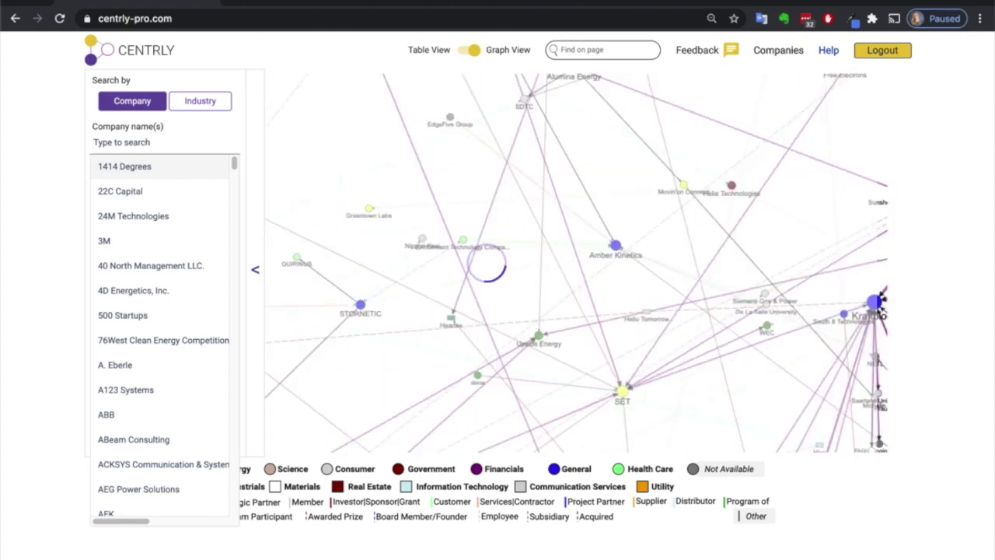
{"action": "type", "text": "ess"}
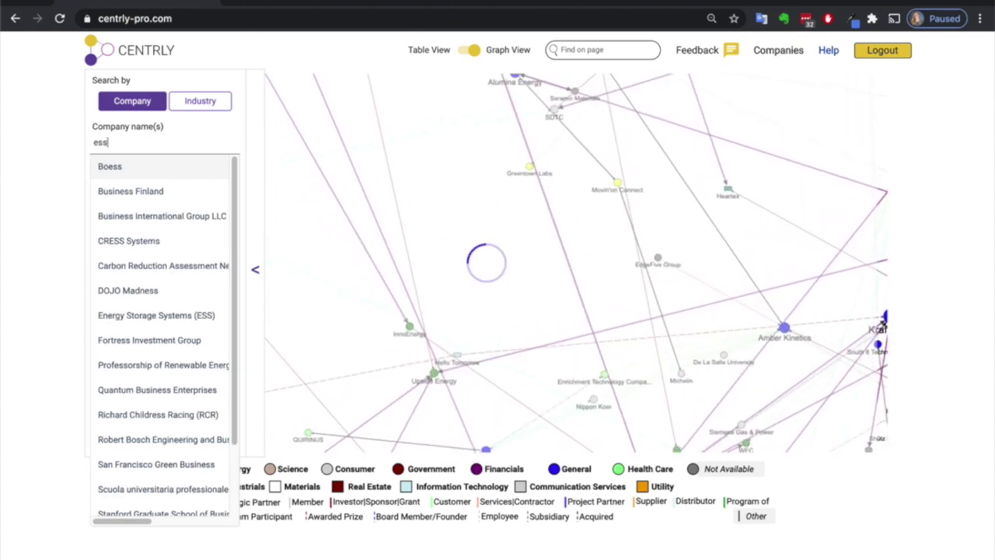
{"action": "key", "text": "ctrl+a"}
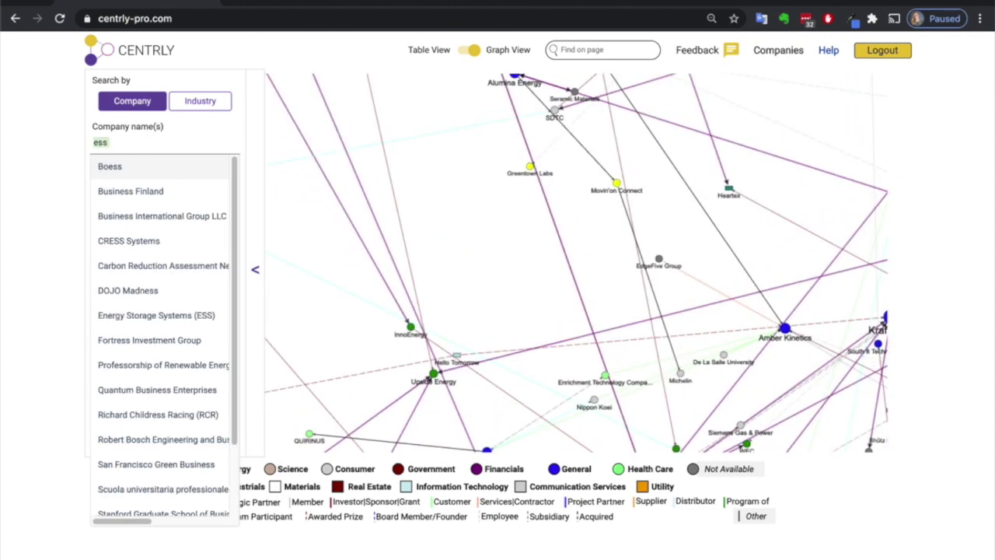
{"action": "type", "text": "energy stor"}
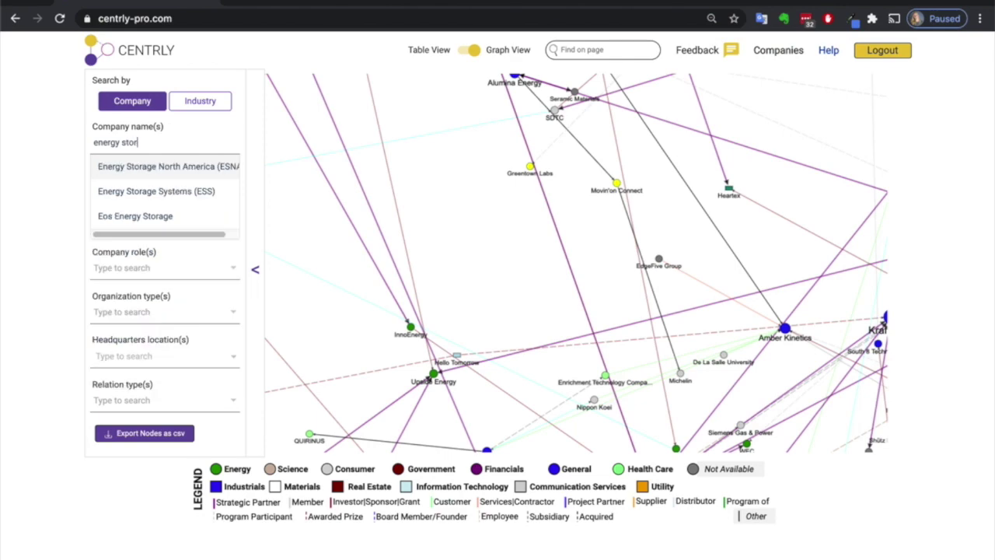
{"action": "left_click", "coordinate": [169, 191]}
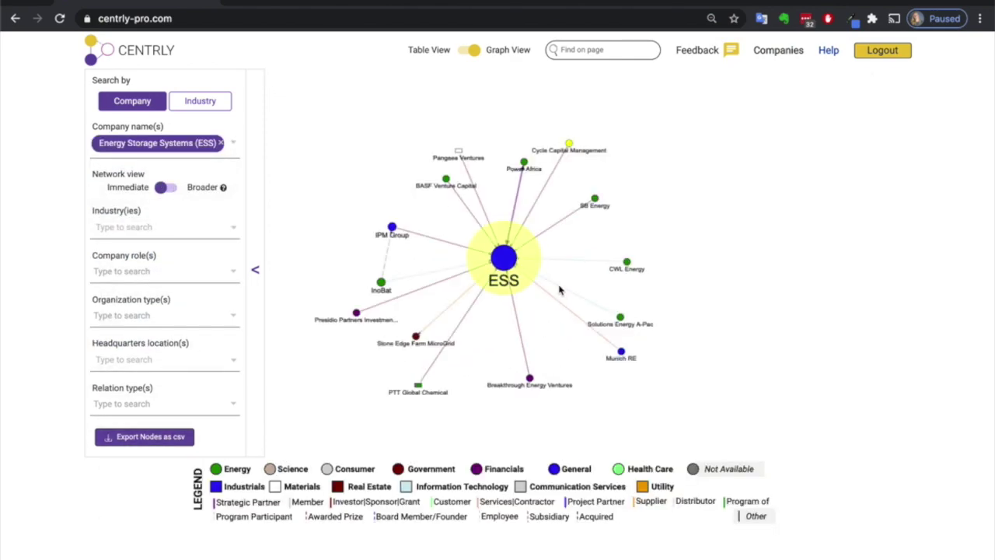
Step: View the adjacent edge types analytics of the ESS node
{"action": "left_click", "coordinate": [507, 261]}
{"action": "left_click", "coordinate": [870, 88]}
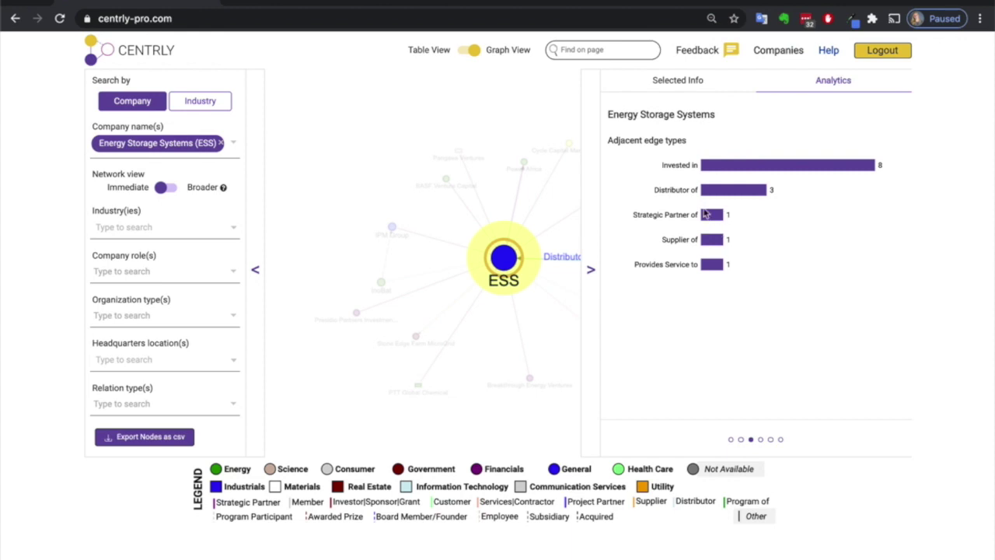
Step: View the adjacent nodes by category analytics of the ESS node, then close its details
{"action": "left_click", "coordinate": [741, 440]}
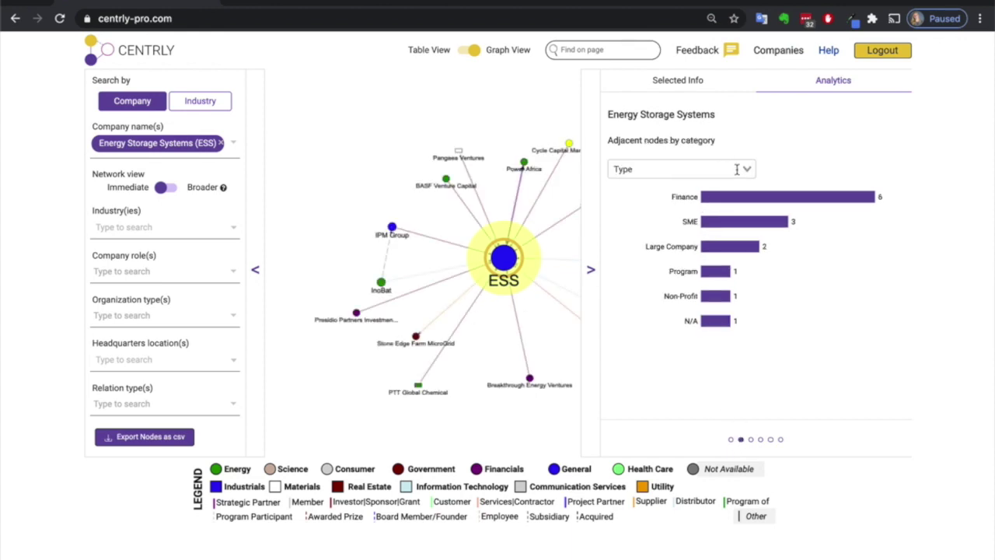
{"action": "left_click", "coordinate": [340, 159]}
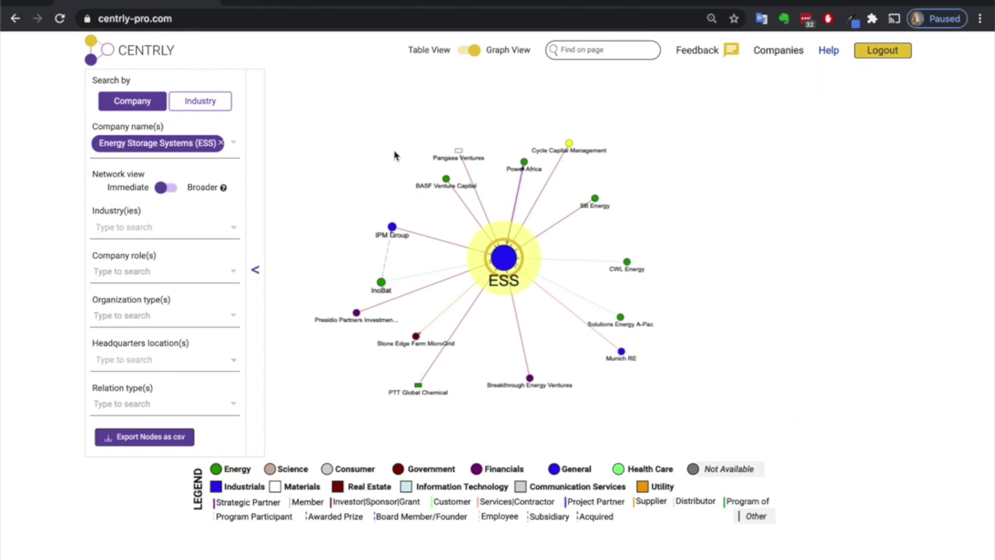
Step: Switch ESS to the broader network view and examine its relation with Stone Edge Farm MicroGrid
{"action": "left_click", "coordinate": [167, 190]}
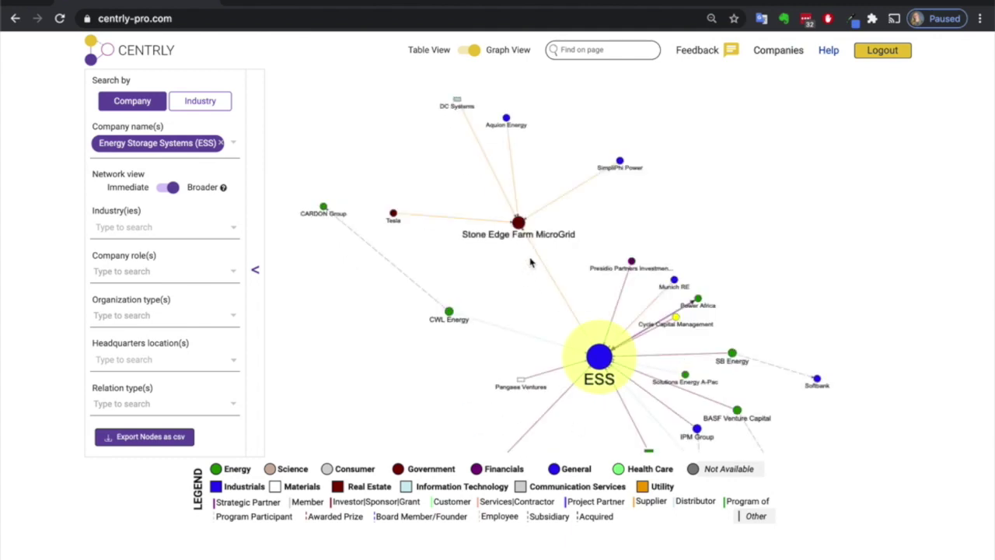
{"action": "left_click", "coordinate": [562, 294]}
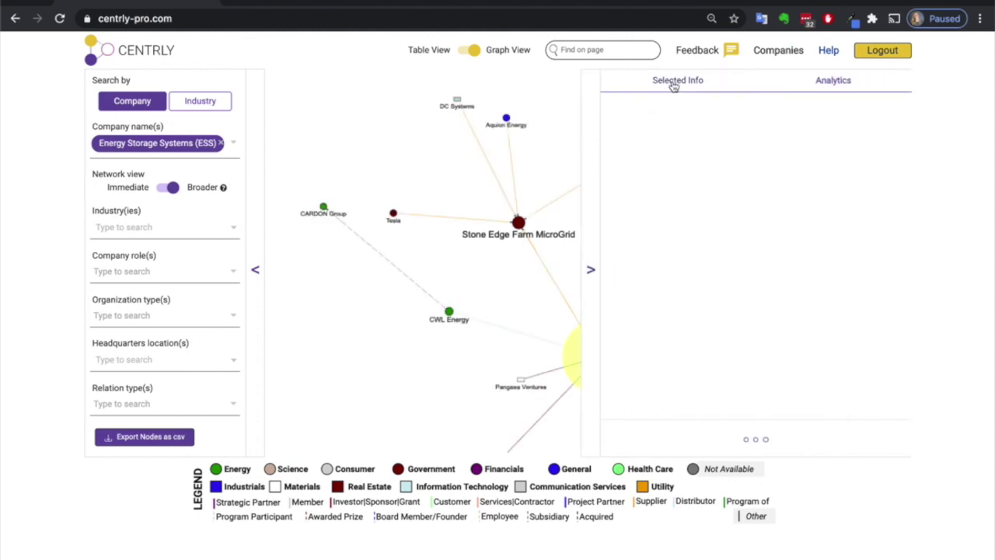
{"action": "left_click", "coordinate": [669, 90]}
{"action": "left_click", "coordinate": [522, 274]}
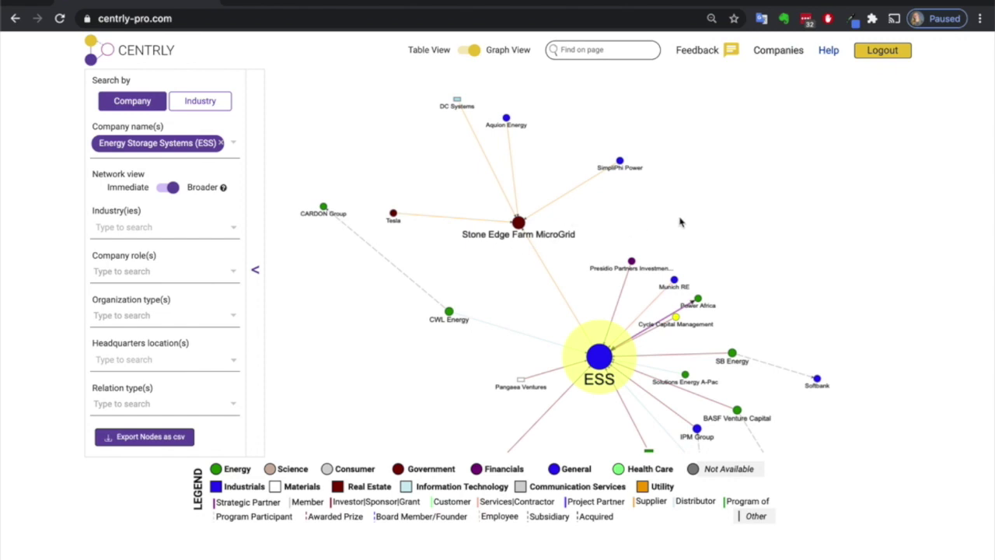
{"action": "left_click_drag", "start_coordinate": [672, 371], "coordinate": [785, 286]}
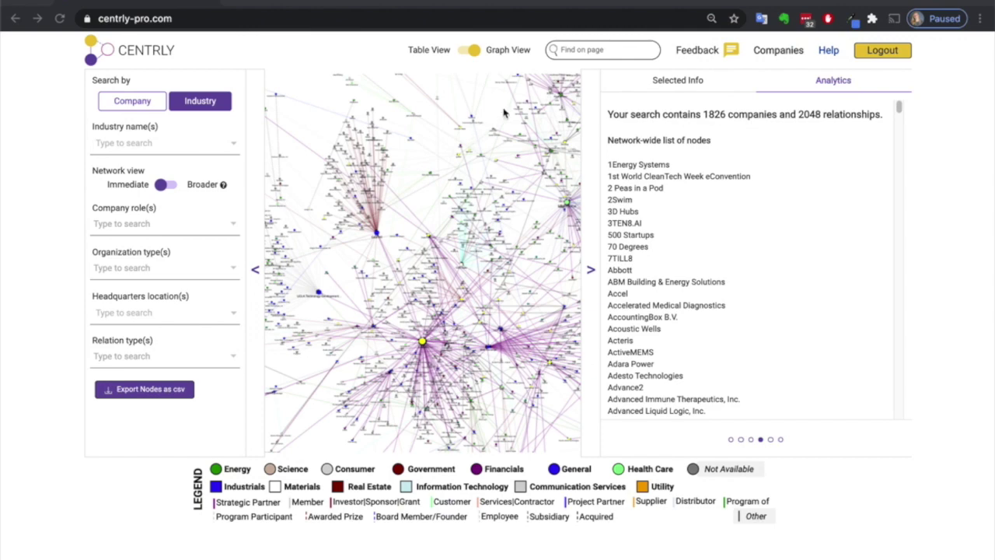
Step: Filter the industry search network to companies with the Intermediary role
{"action": "left_click", "coordinate": [669, 80]}
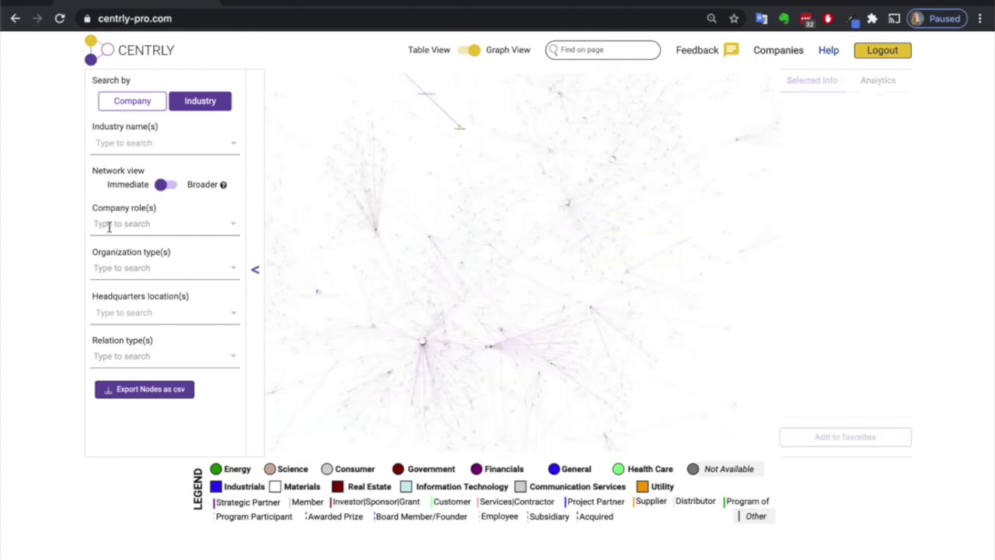
{"action": "left_click", "coordinate": [152, 224]}
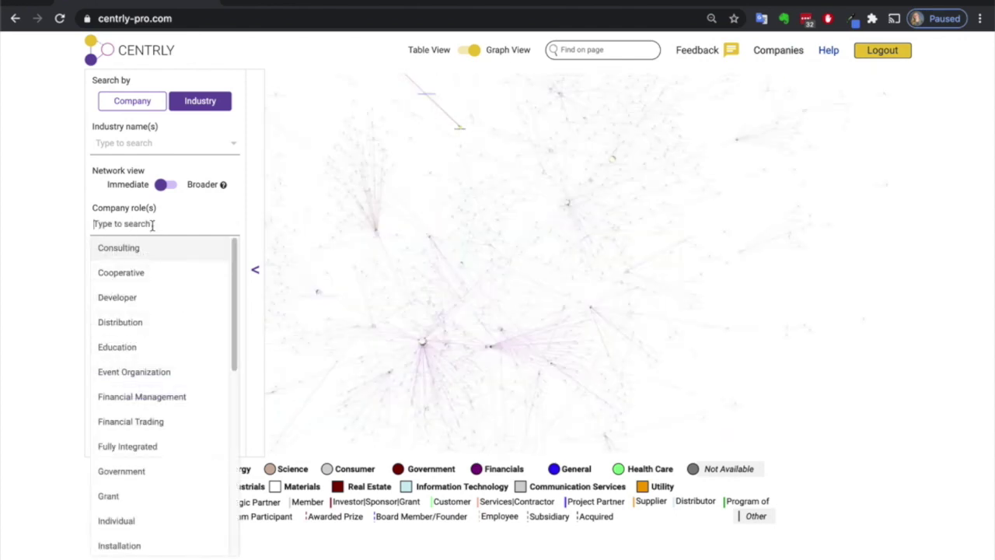
{"action": "type", "text": "inter"}
{"action": "key", "text": "Return"}
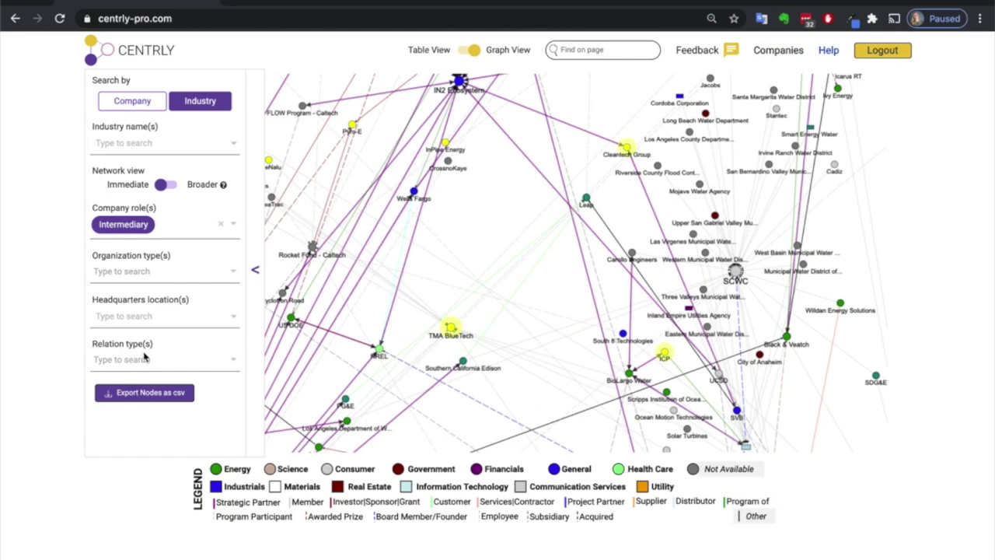
Step: Restrict the network's relation types to Strategic Partner of and Sponsor of
{"action": "left_click", "coordinate": [144, 357]}
{"action": "type", "text": "st"}
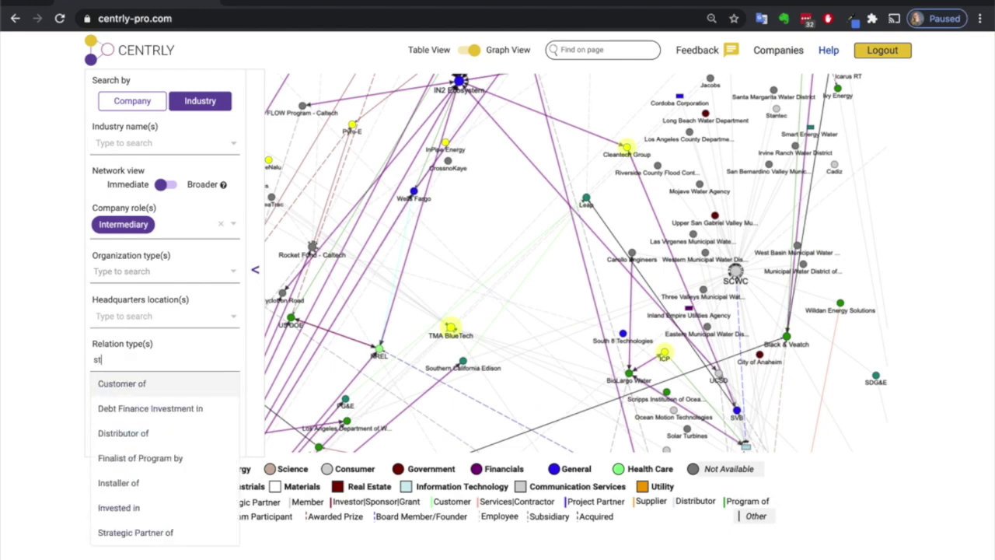
{"action": "type", "text": "r"}
{"action": "left_click", "coordinate": [140, 408]}
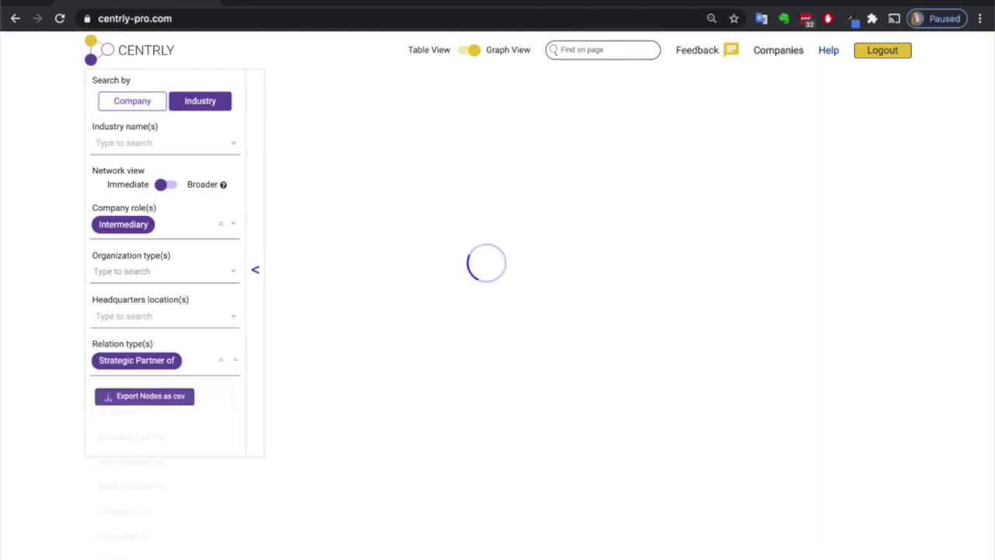
{"action": "left_click", "coordinate": [191, 362]}
{"action": "type", "text": "spo"}
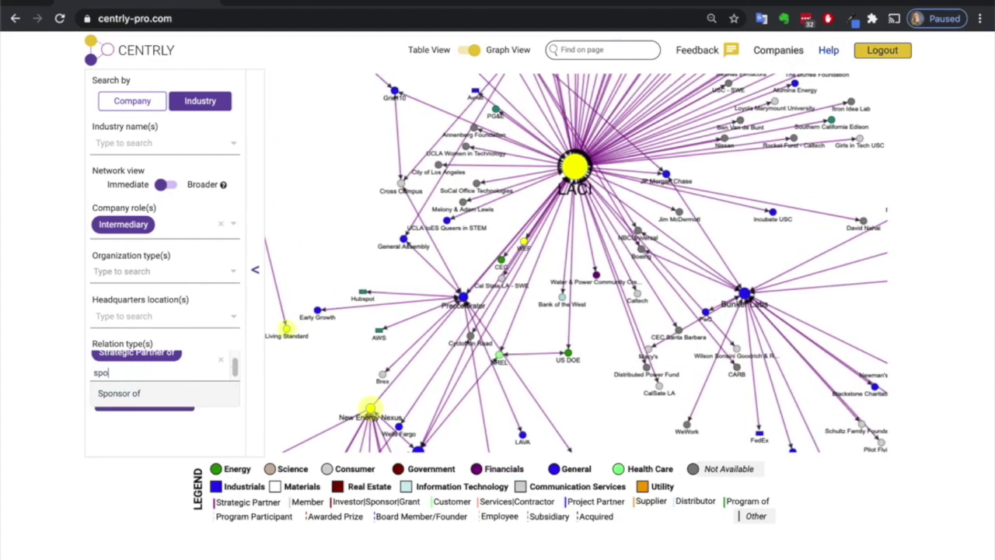
{"action": "left_click", "coordinate": [122, 393]}
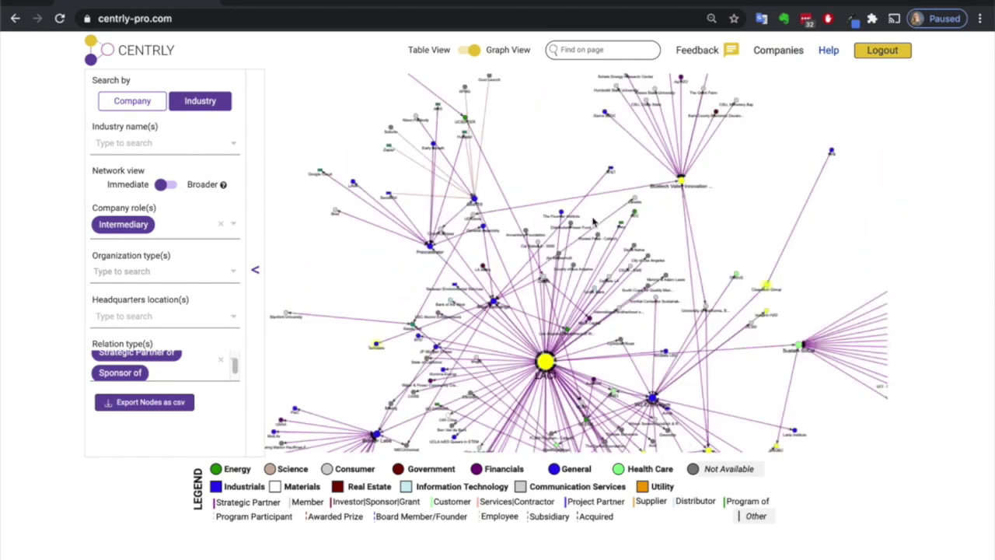
Step: Review the details of the Bixel Exchange and Preccelerator nodes in the intermediary network
{"action": "scroll", "coordinate": [577, 177], "scroll_direction": "up", "scroll_amount": 3}
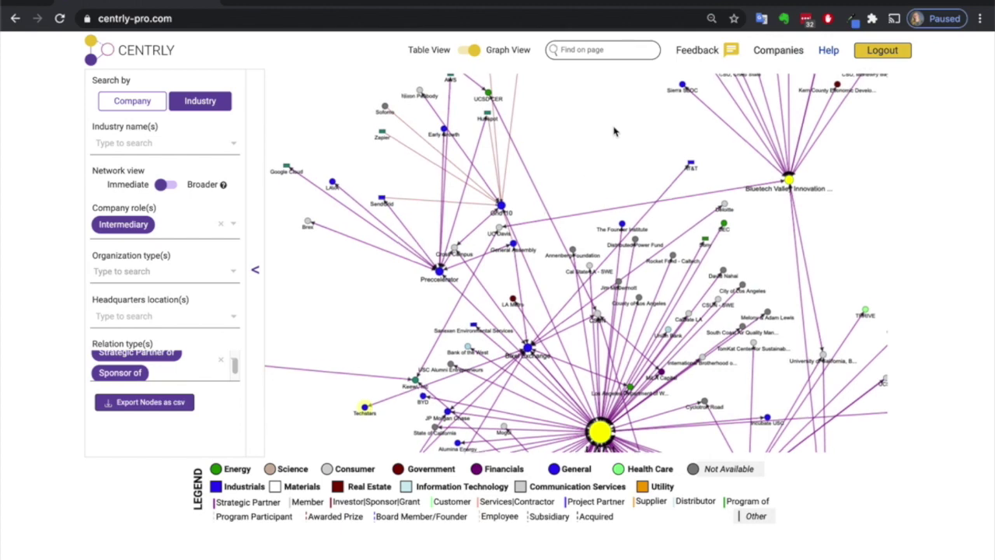
{"action": "left_click", "coordinate": [583, 268]}
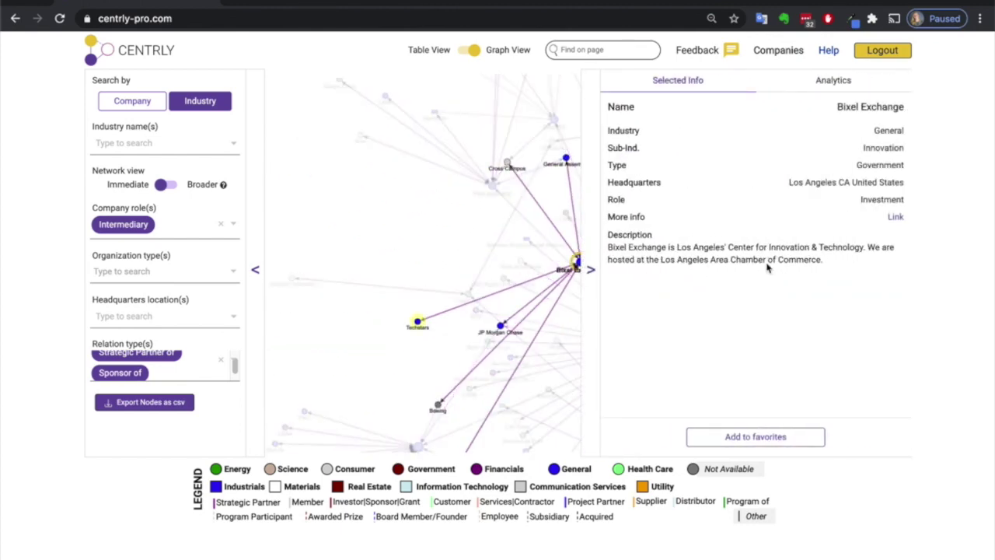
{"action": "left_click", "coordinate": [456, 251]}
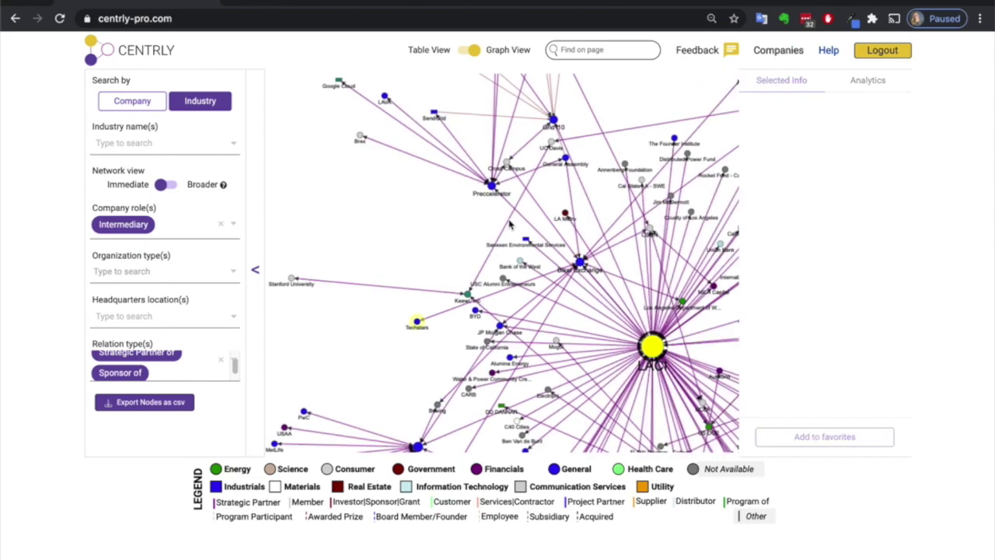
{"action": "left_click", "coordinate": [491, 186]}
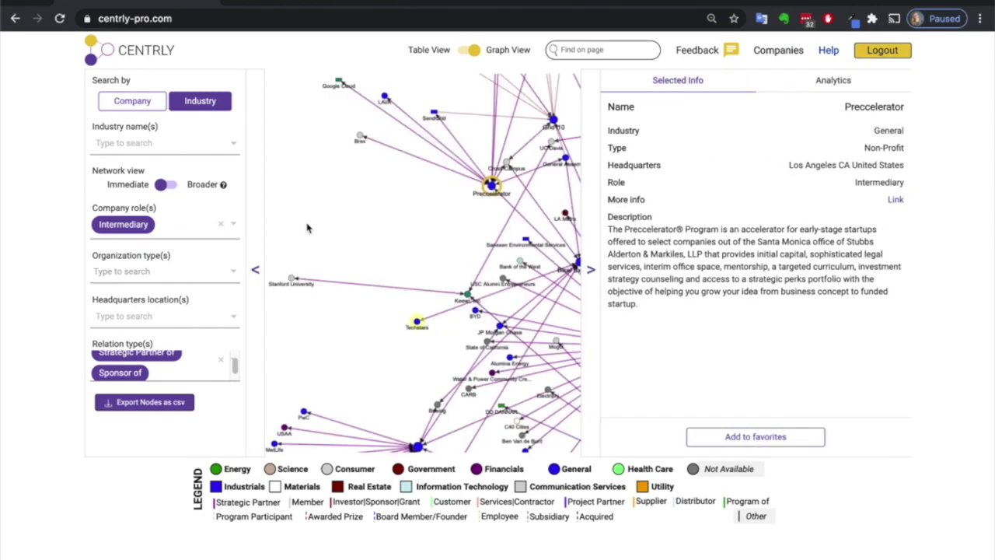
{"action": "left_click", "coordinate": [417, 224]}
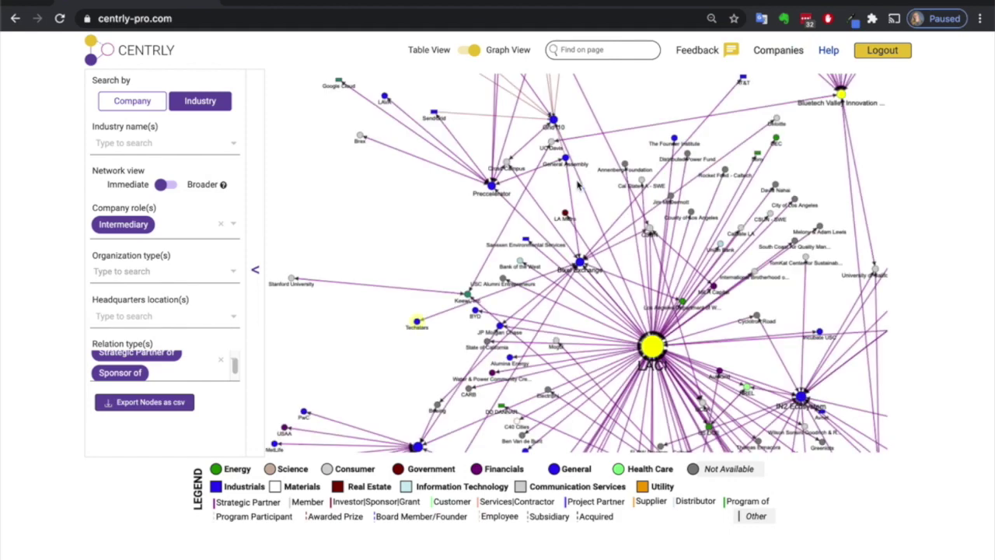
Step: Review the details of the General Assembly and Cross Campus nodes and their connections
{"action": "left_click", "coordinate": [566, 159]}
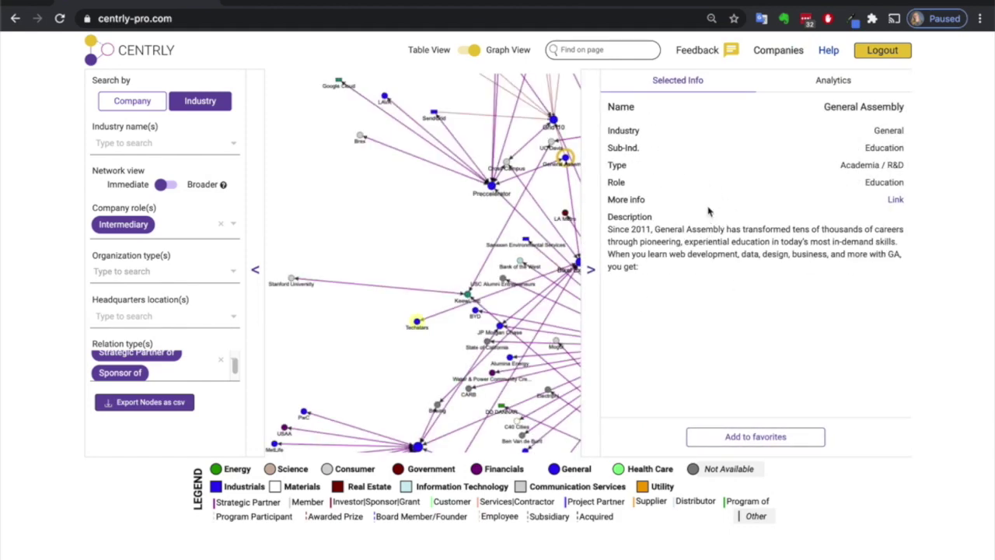
{"action": "left_click", "coordinate": [442, 233]}
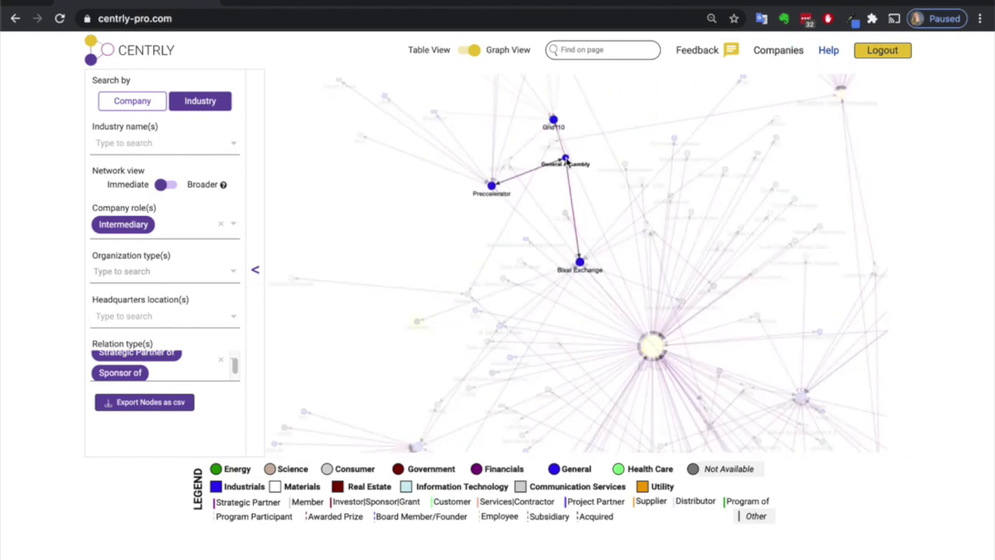
{"action": "left_click_drag", "start_coordinate": [432, 253], "coordinate": [433, 233]}
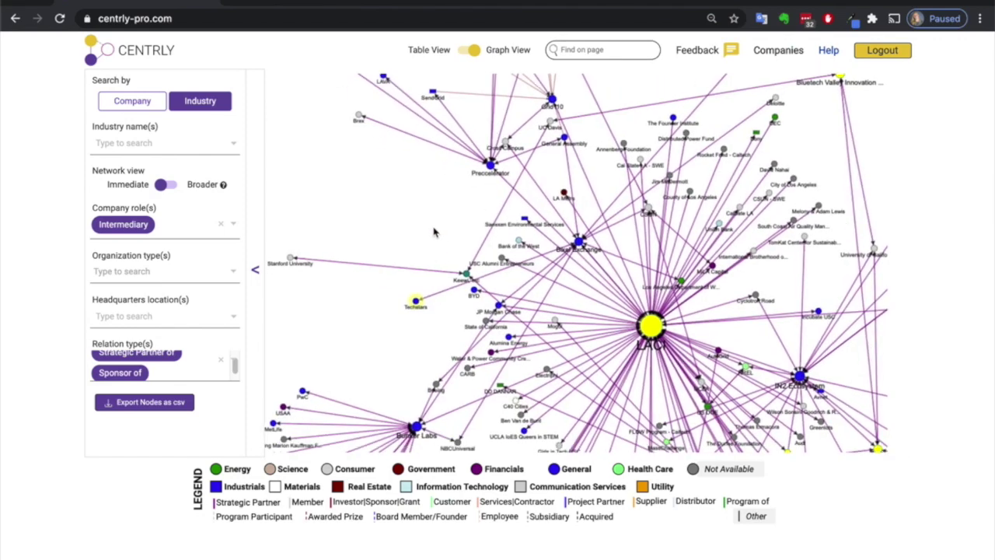
{"action": "left_click", "coordinate": [506, 143]}
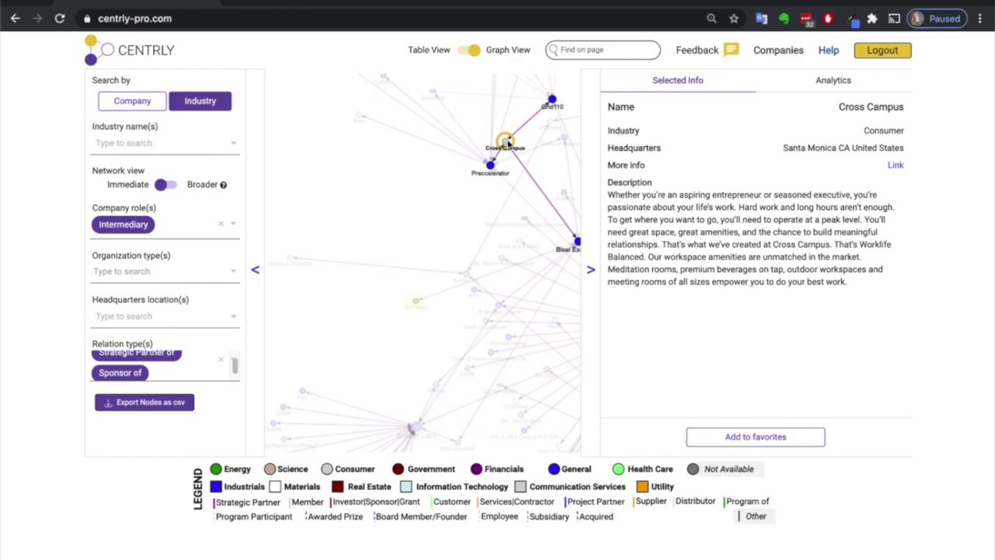
{"action": "left_click", "coordinate": [427, 205]}
Step: Examine the connections of JP Morgan Chase and review the details of the Bunker Labs node
{"action": "left_click_drag", "start_coordinate": [427, 182], "coordinate": [415, 154]}
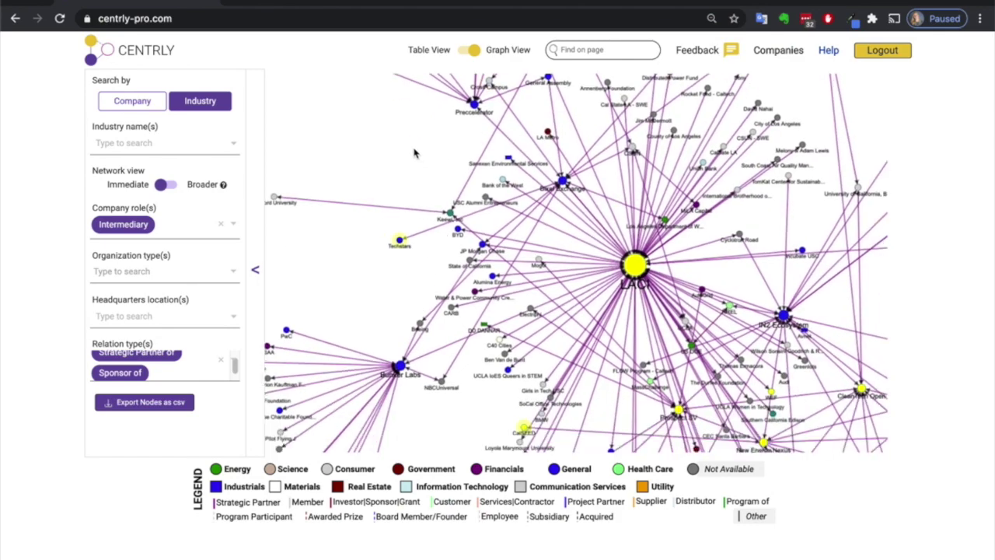
{"action": "mouse_move", "coordinate": [511, 233]}
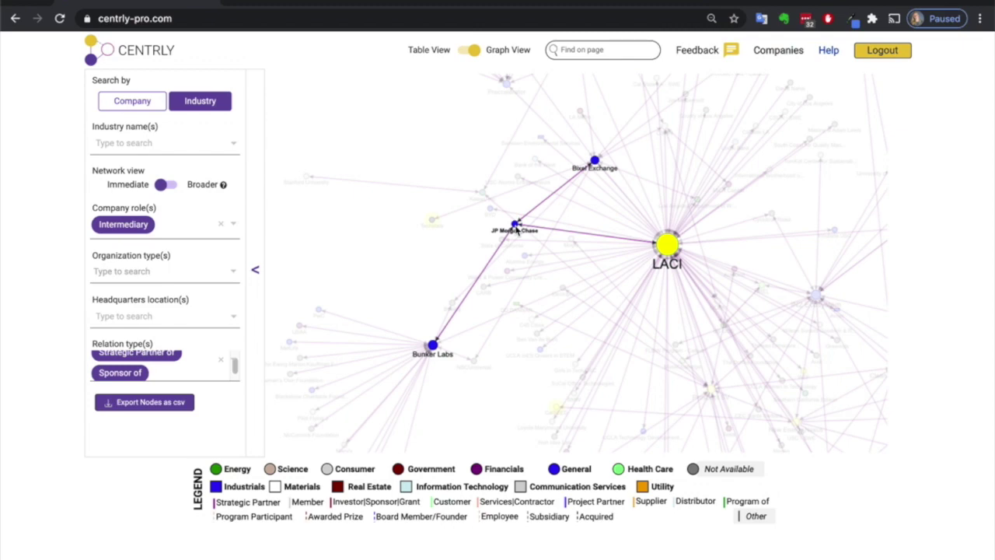
{"action": "left_click", "coordinate": [432, 345]}
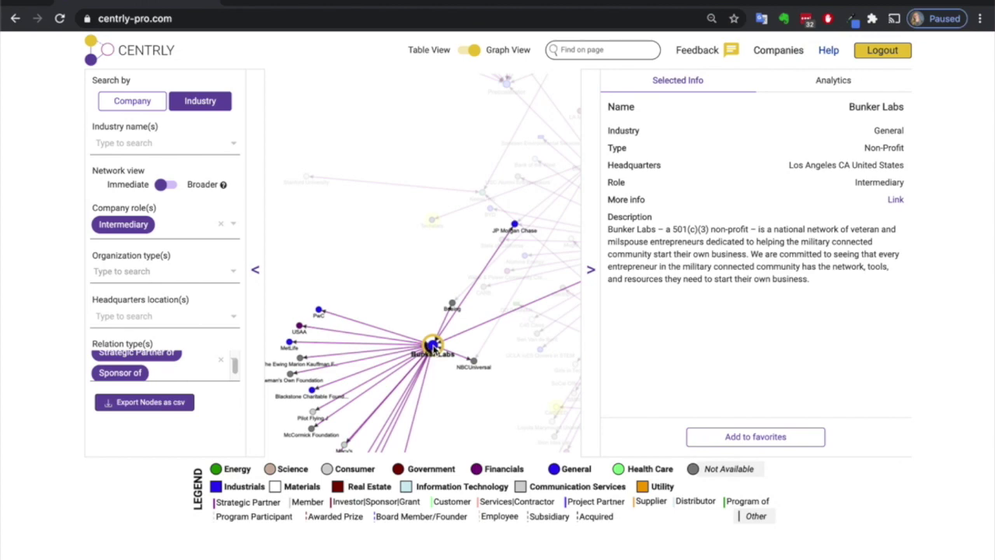
{"action": "left_click", "coordinate": [409, 284]}
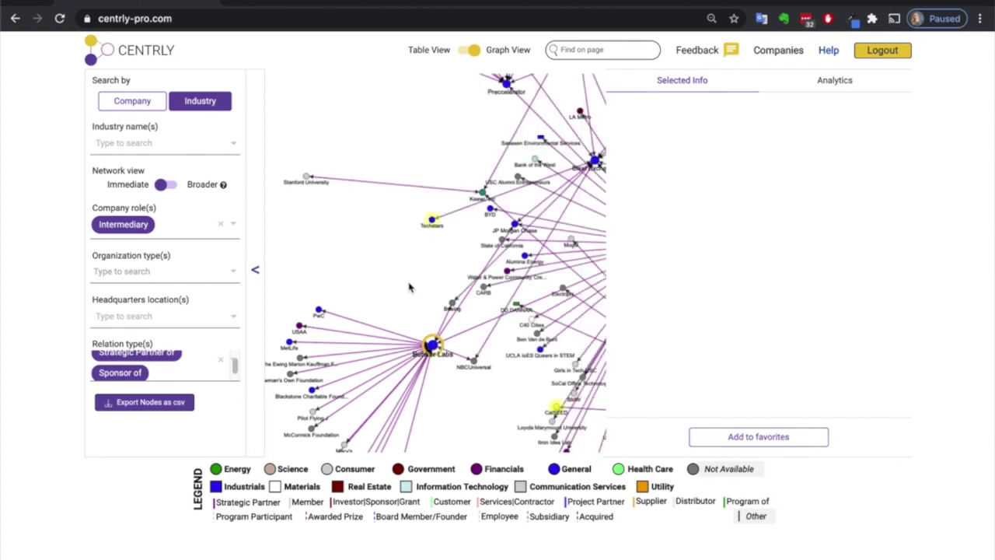